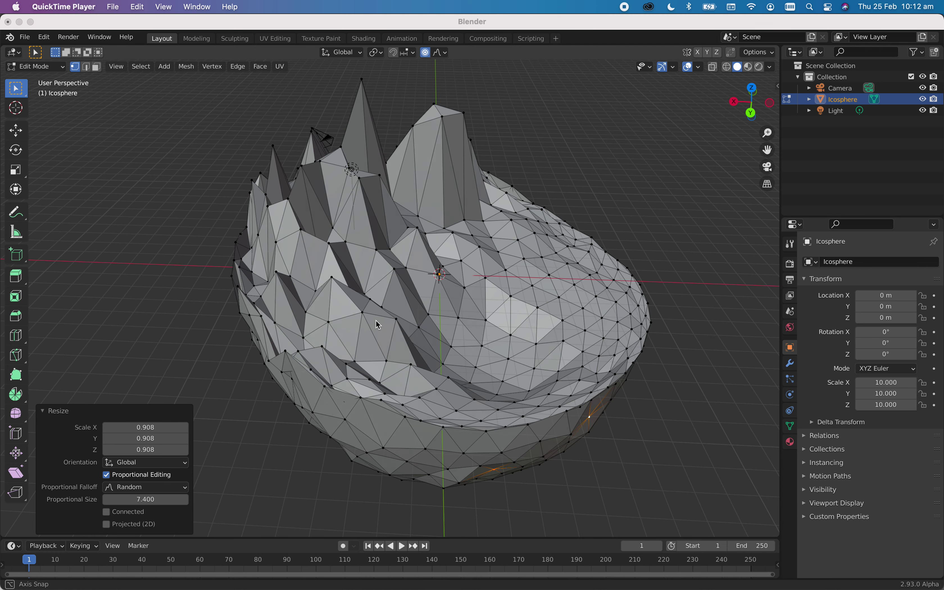
Step: Switch the viewport to Material Preview shading and create a new material on the icosphere
{"action": "left_click", "coordinate": [484, 288]}
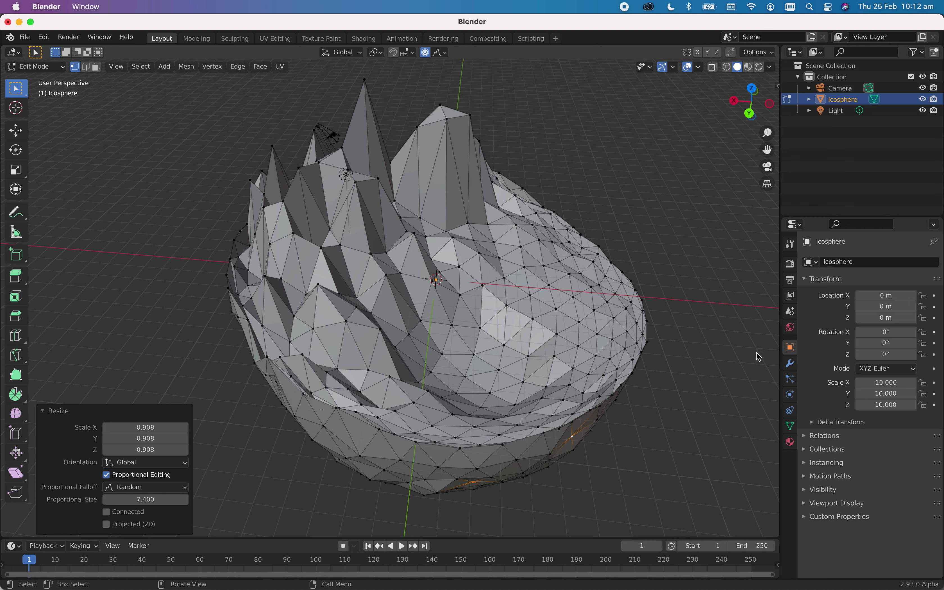
{"action": "left_click", "coordinate": [753, 71]}
{"action": "middle_click_drag", "start_coordinate": [539, 378], "coordinate": [484, 402]}
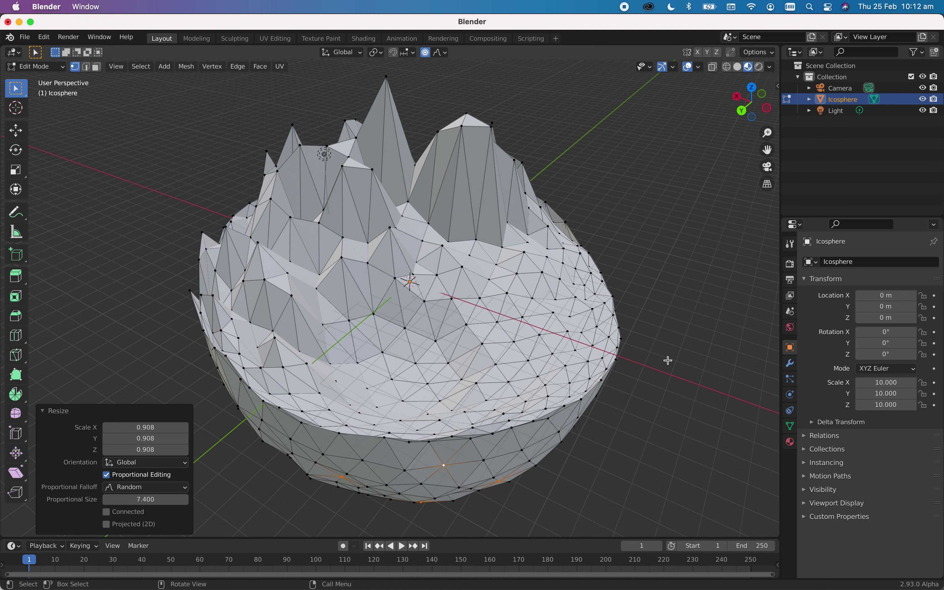
{"action": "left_click", "coordinate": [792, 443]}
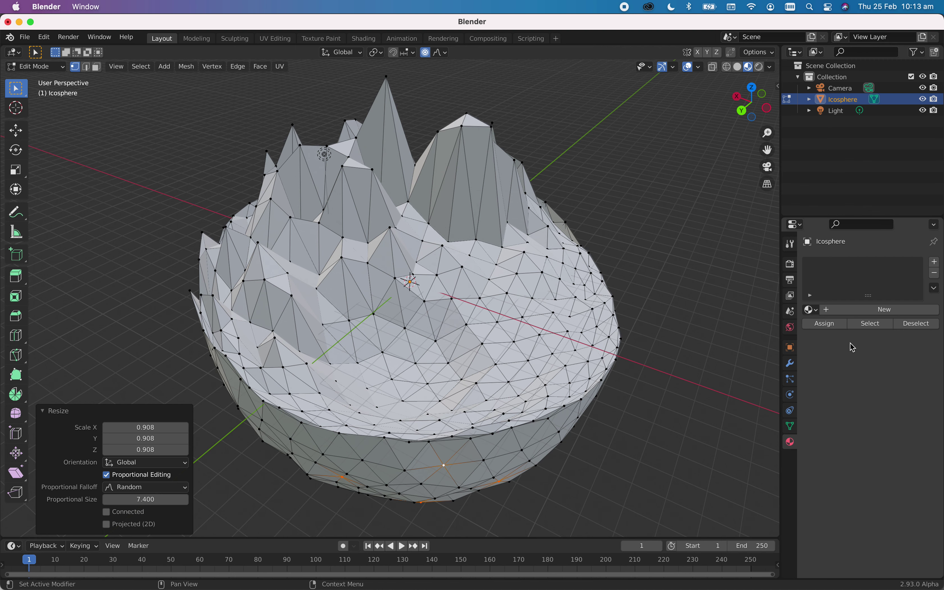
{"action": "left_click", "coordinate": [868, 308]}
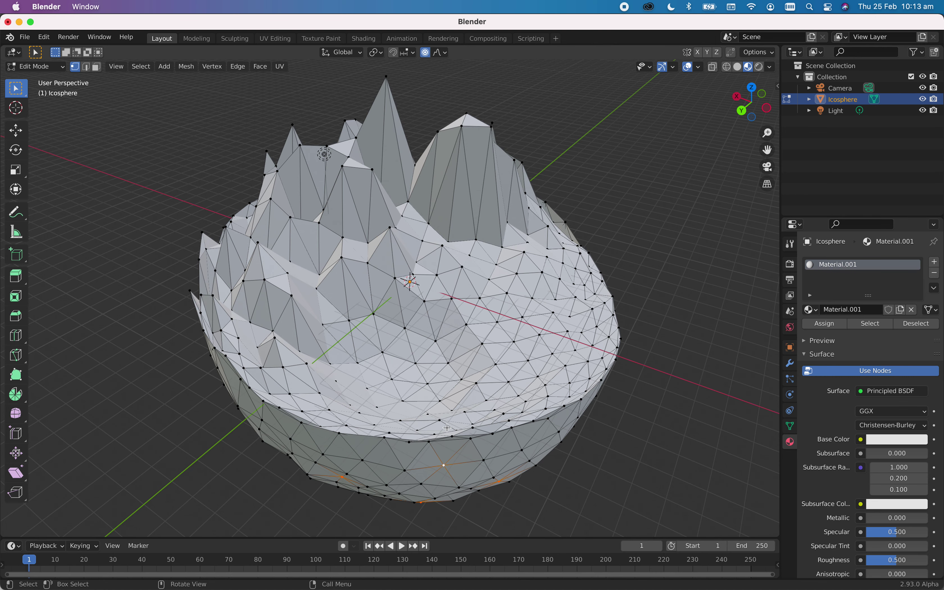
Step: Set the material's base color to a dark muted brown with an HSV value of about 0.28
{"action": "middle_click_drag", "start_coordinate": [481, 392], "coordinate": [748, 385]}
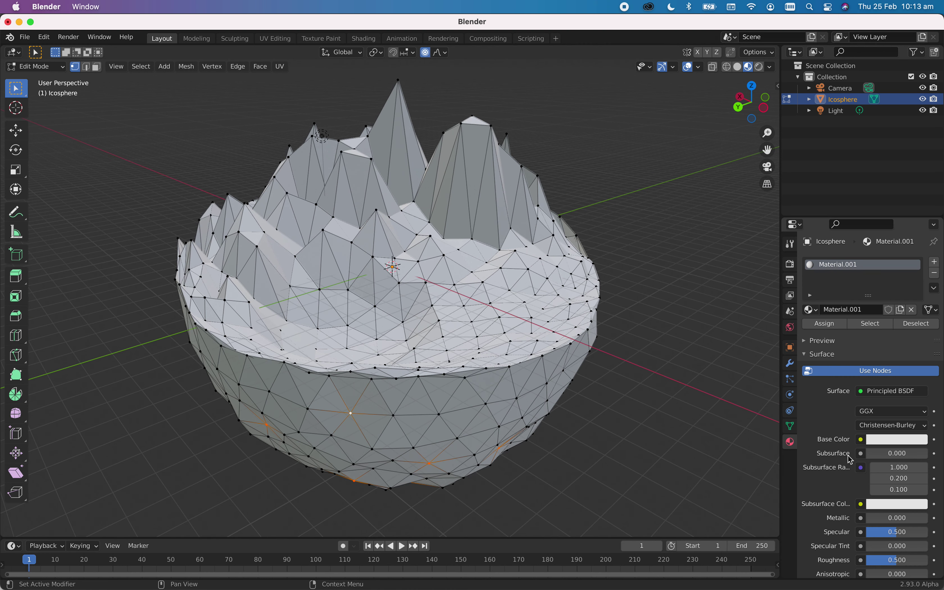
{"action": "left_click", "coordinate": [874, 441]}
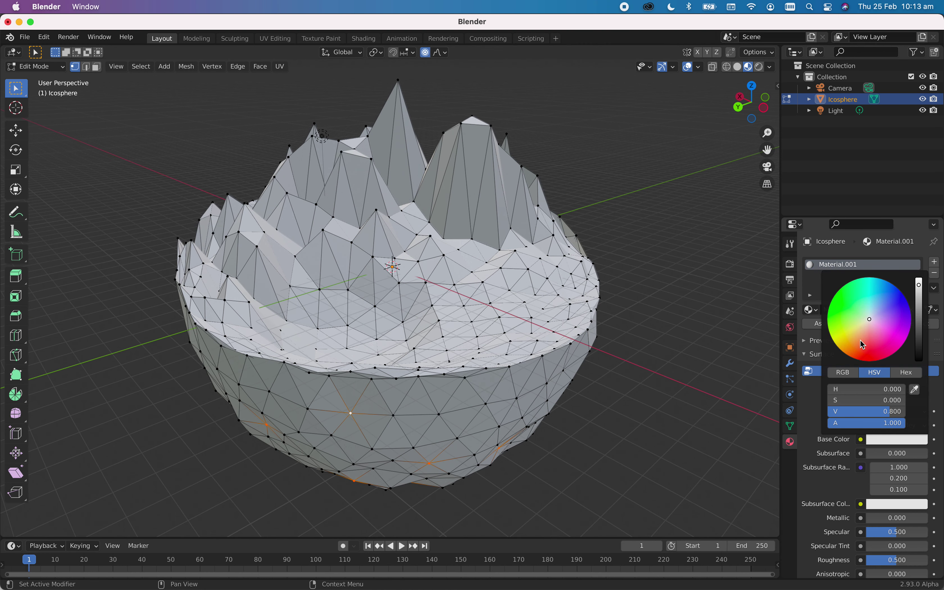
{"action": "left_click_drag", "start_coordinate": [873, 323], "coordinate": [852, 340]}
{"action": "left_click_drag", "start_coordinate": [919, 284], "coordinate": [918, 310]}
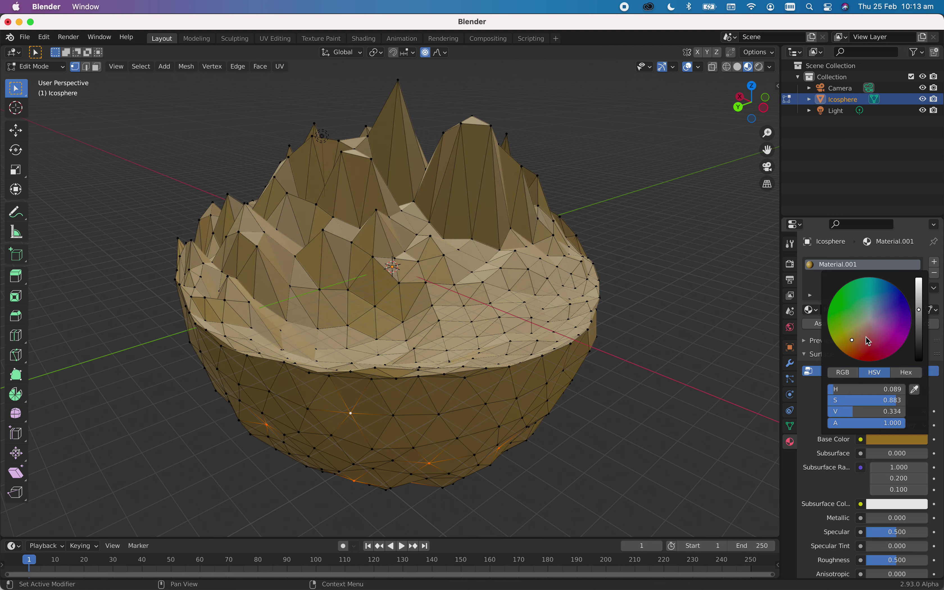
{"action": "left_click_drag", "start_coordinate": [852, 340], "coordinate": [852, 345]}
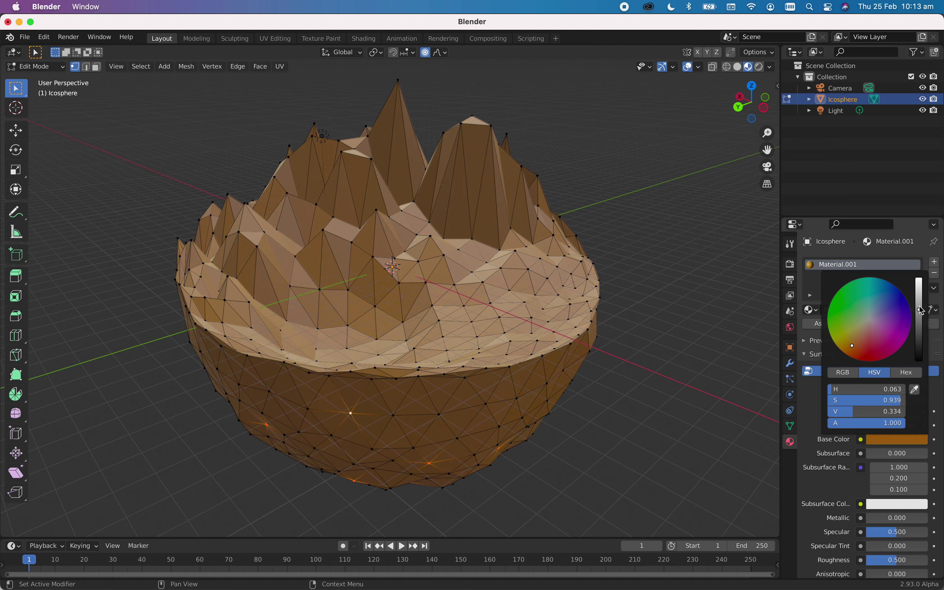
{"action": "left_click_drag", "start_coordinate": [919, 309], "coordinate": [919, 312]}
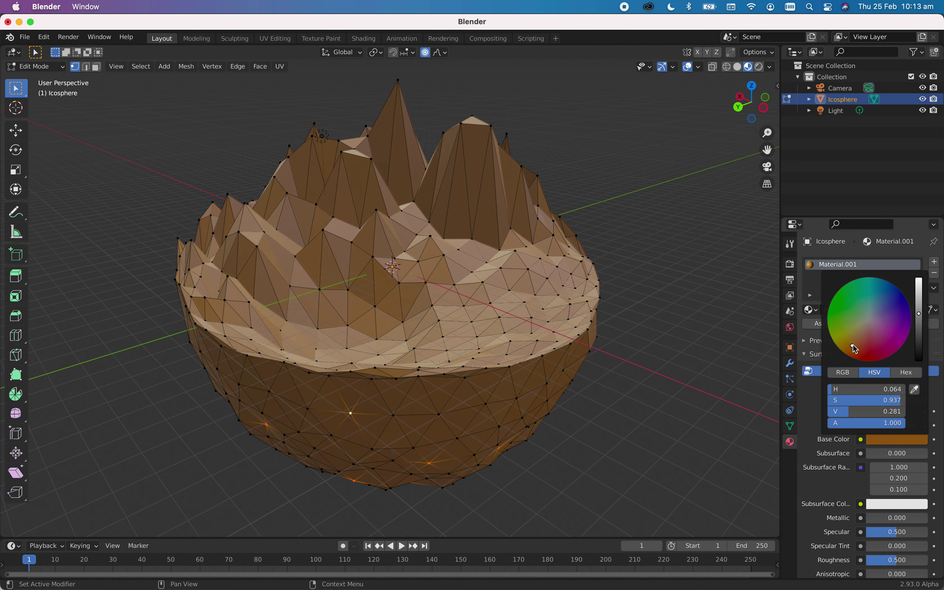
{"action": "left_click_drag", "start_coordinate": [852, 345], "coordinate": [856, 337]}
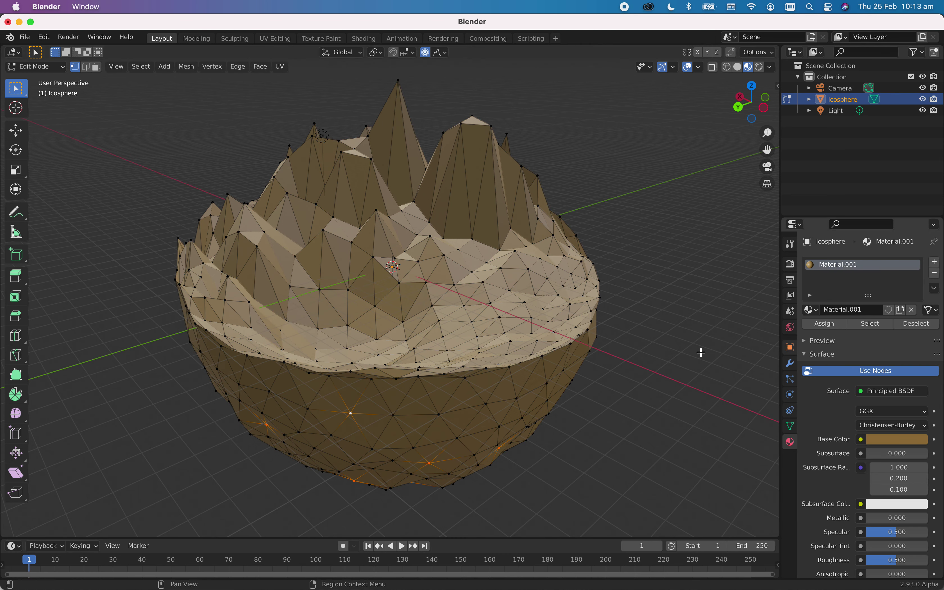
Step: Switch to face selection and select the faces around the summit of the broad flat-topped peak
{"action": "middle_click_drag", "start_coordinate": [596, 432], "coordinate": [529, 454]}
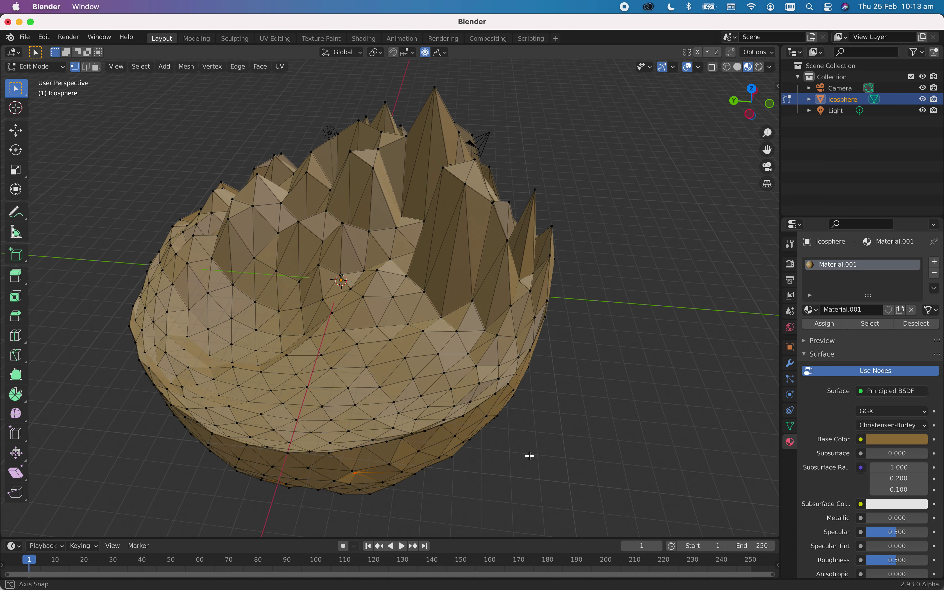
{"action": "scroll", "coordinate": [419, 193], "scroll_direction": "up", "scroll_amount": 3}
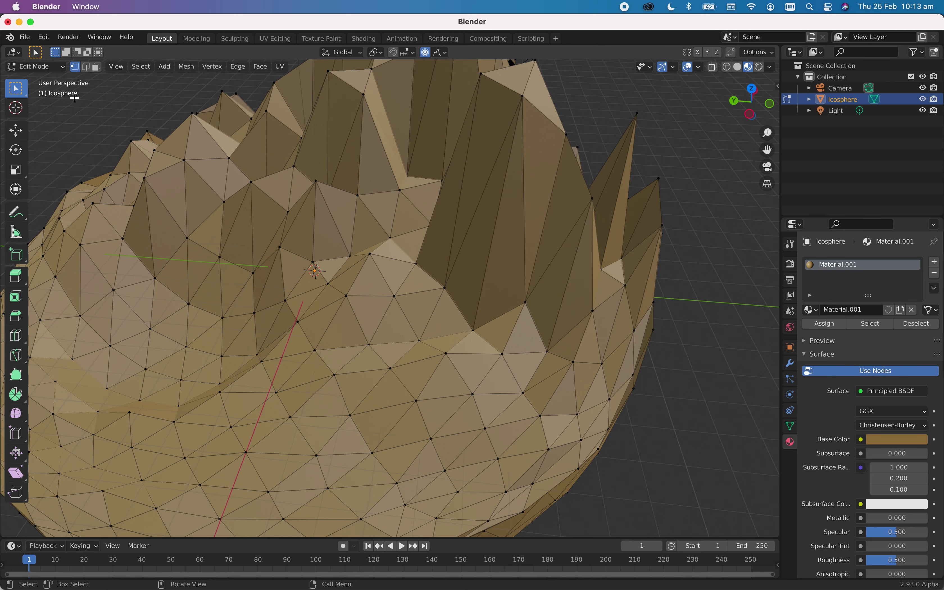
{"action": "left_click", "coordinate": [96, 69]}
{"action": "middle_click_drag", "start_coordinate": [479, 268], "coordinate": [453, 298]}
{"action": "left_click", "coordinate": [449, 235]}
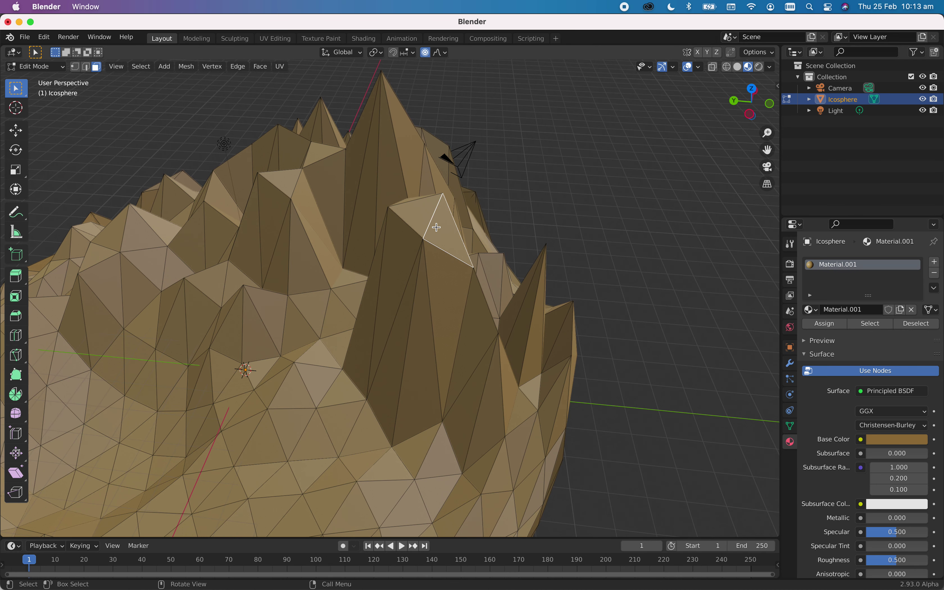
{"action": "left_click", "coordinate": [425, 214], "text": "shift"}
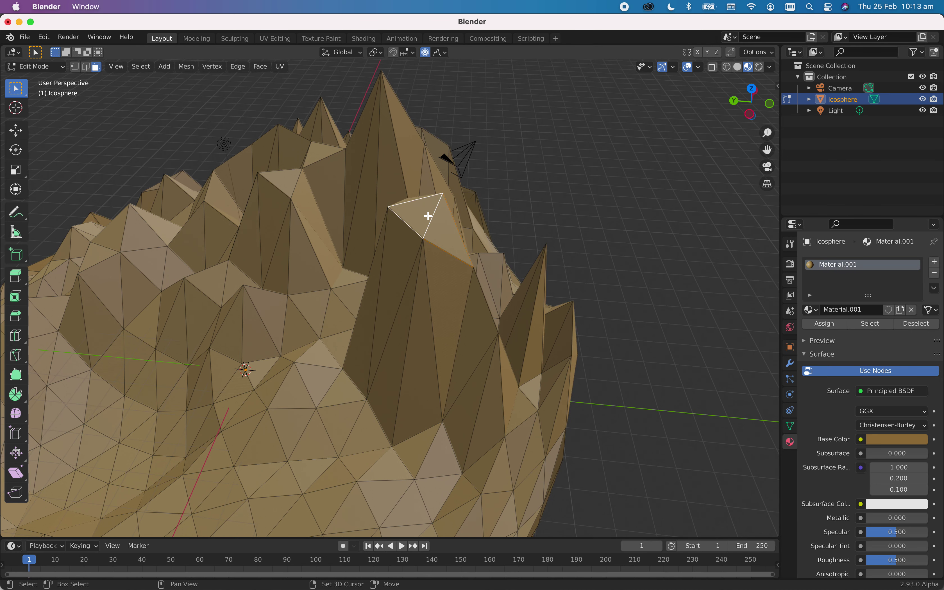
{"action": "left_click", "coordinate": [429, 270], "text": "shift"}
{"action": "left_click", "coordinate": [460, 283], "text": "shift"}
{"action": "middle_click_drag", "start_coordinate": [392, 308], "coordinate": [268, 335]}
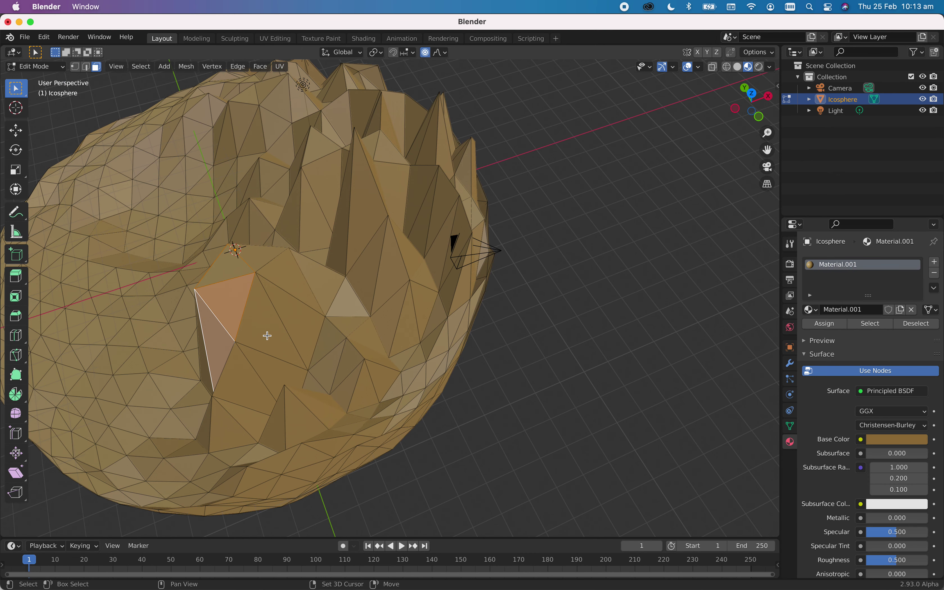
{"action": "left_click", "coordinate": [291, 313], "text": "shift"}
{"action": "left_click", "coordinate": [267, 349], "text": "shift"}
{"action": "left_click", "coordinate": [244, 375], "text": "shift"}
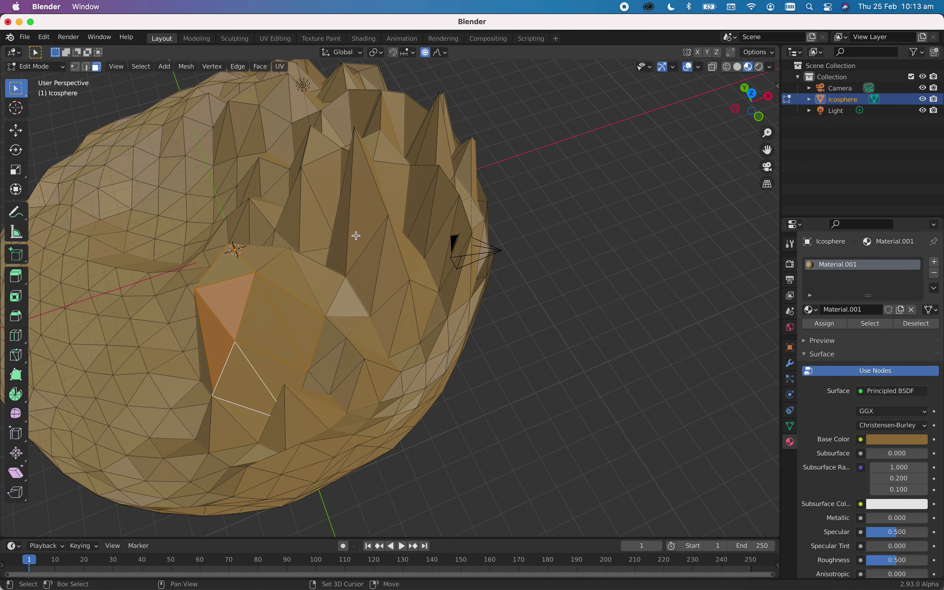
Step: Add faces on the neighbouring pointed peaks behind the broad peak to the selection
{"action": "left_click", "coordinate": [354, 204], "text": "shift"}
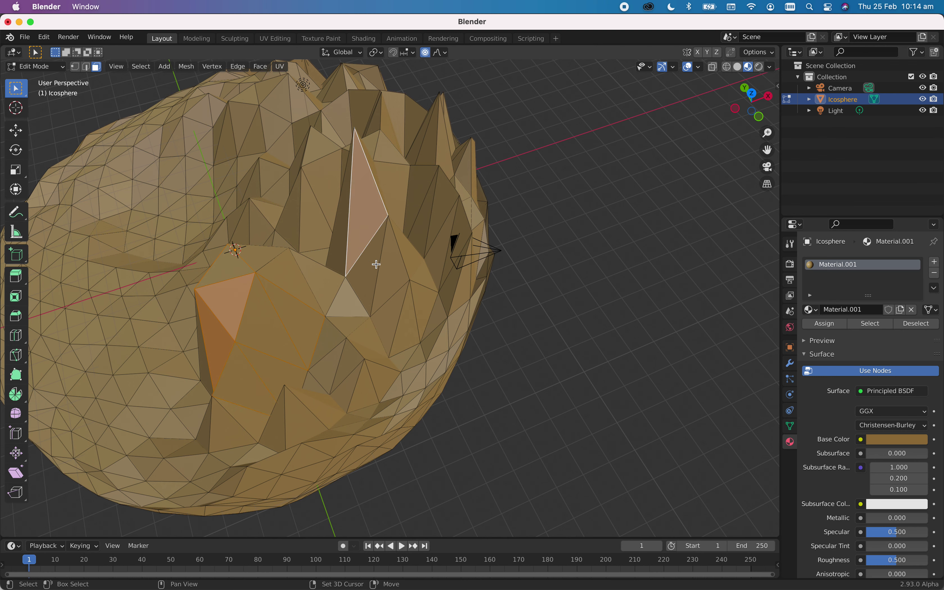
{"action": "left_click", "coordinate": [437, 141], "text": "shift"}
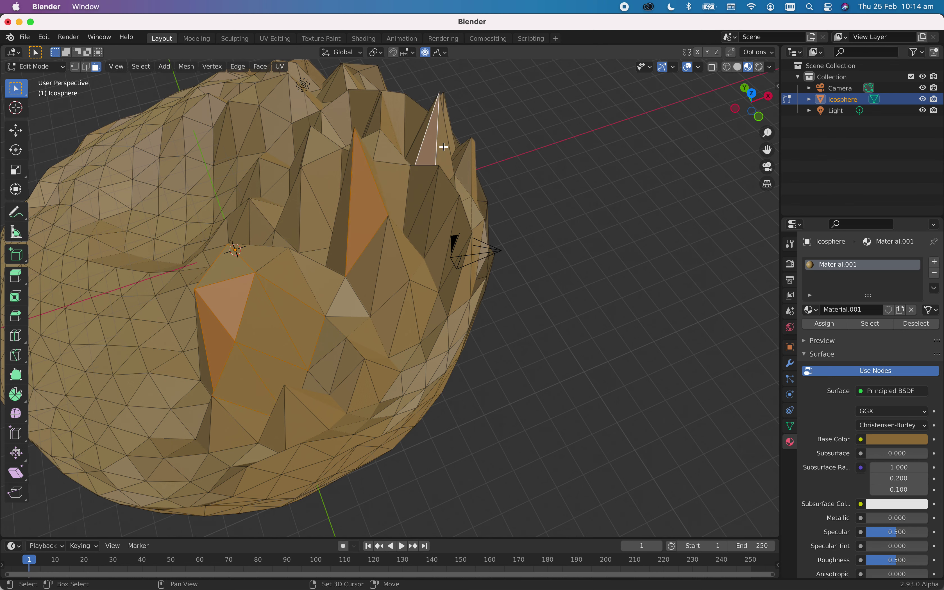
{"action": "left_click", "coordinate": [445, 140], "text": "shift"}
{"action": "left_click", "coordinate": [326, 169], "text": "shift"}
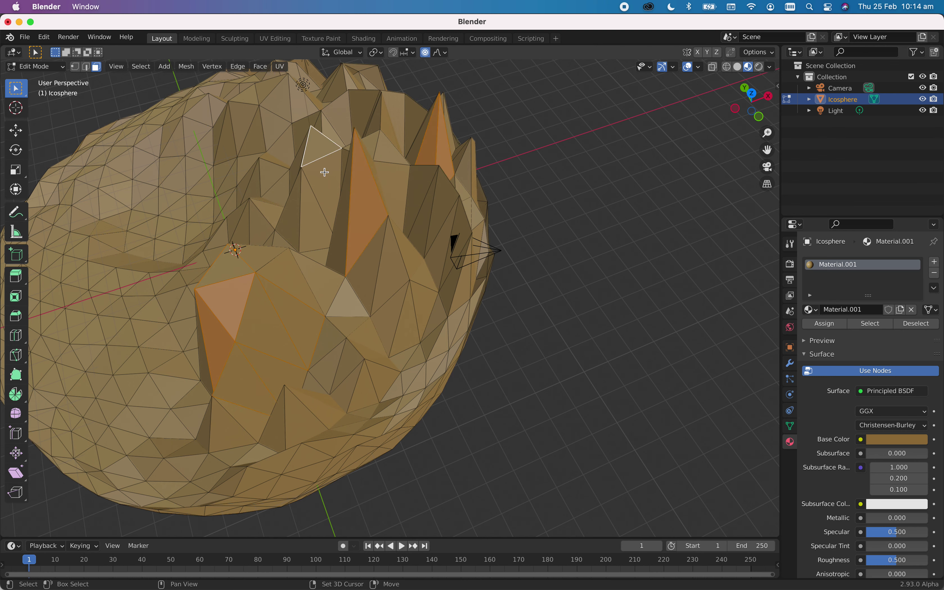
{"action": "left_click", "coordinate": [308, 199], "text": "shift"}
Step: Extend the face selection across the summits and upper slopes of the remaining mountain peaks seen from the front
{"action": "middle_click_drag", "start_coordinate": [310, 205], "coordinate": [402, 224]}
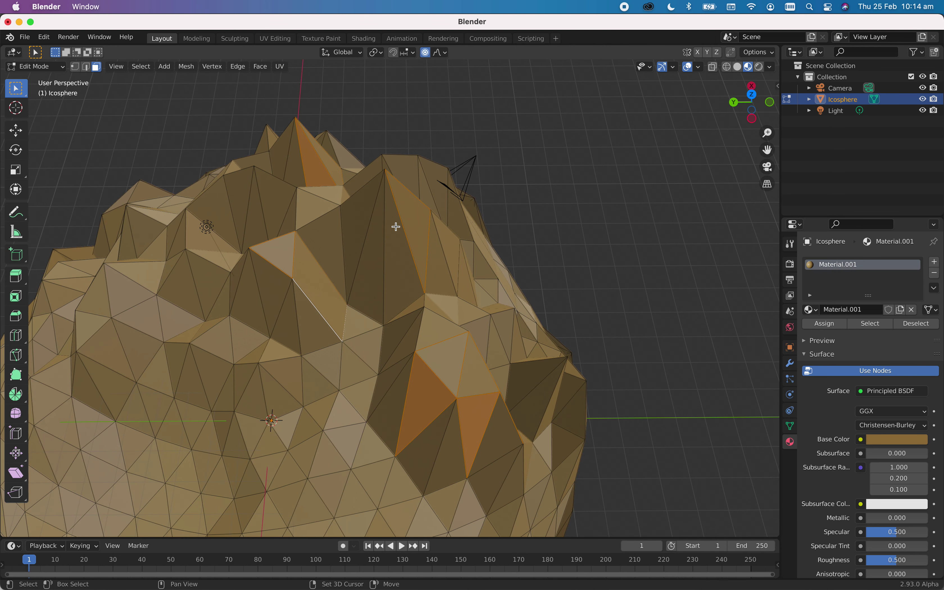
{"action": "left_click", "coordinate": [379, 220], "text": "shift"}
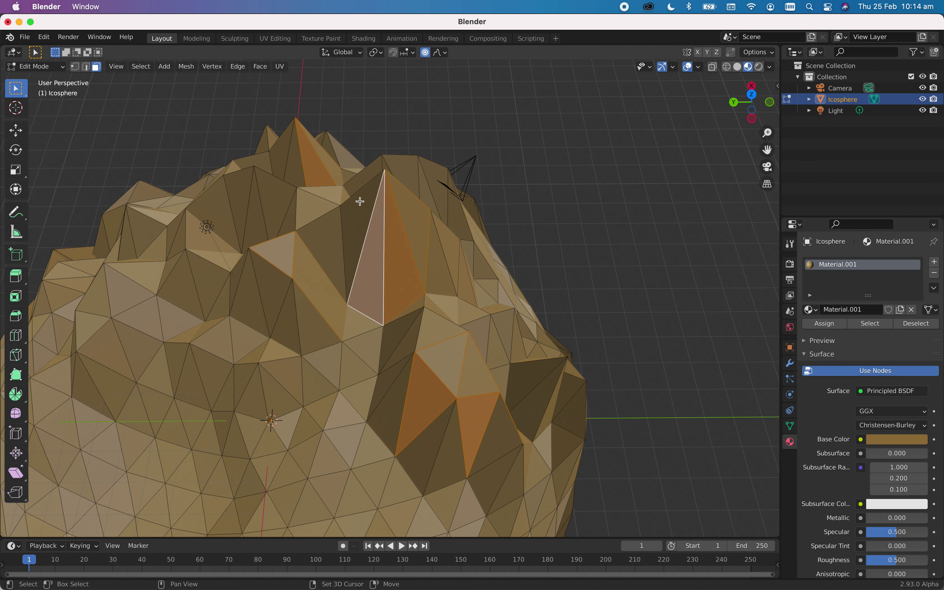
{"action": "left_click", "coordinate": [279, 156], "text": "shift"}
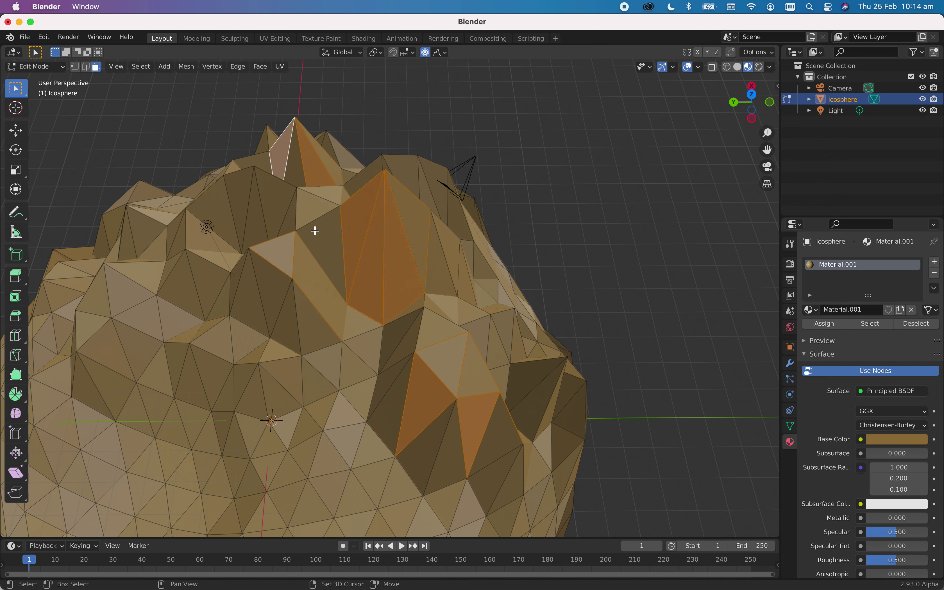
{"action": "left_click", "coordinate": [404, 339], "text": "shift"}
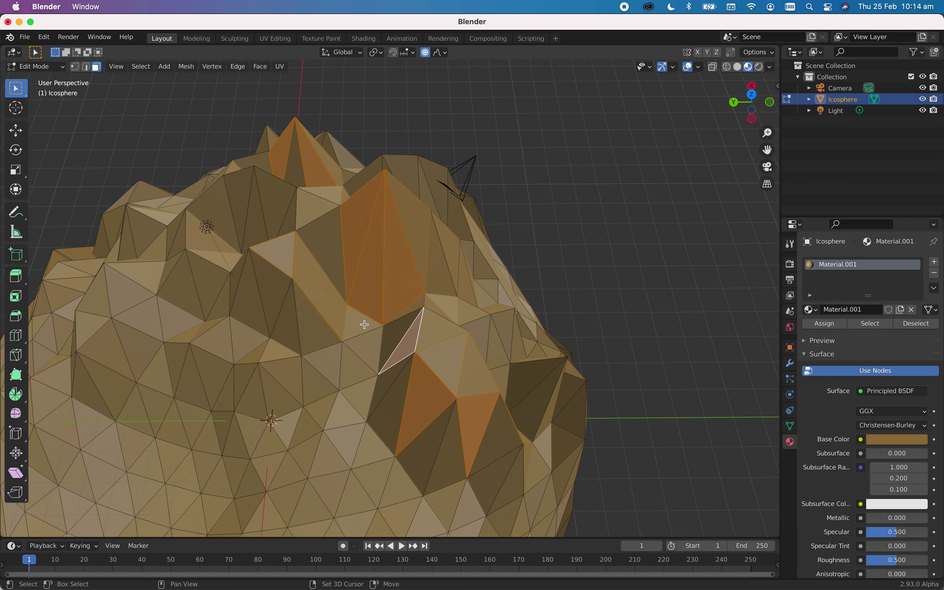
{"action": "left_click", "coordinate": [273, 270], "text": "shift"}
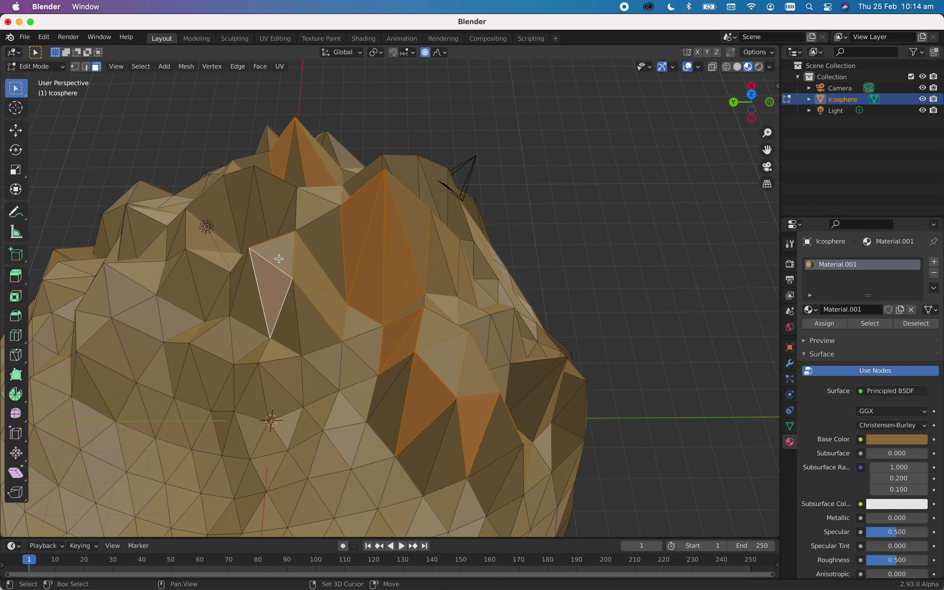
{"action": "left_click", "coordinate": [279, 258], "text": "shift"}
{"action": "left_click", "coordinate": [238, 202], "text": "shift"}
{"action": "left_click", "coordinate": [249, 200], "text": "shift"}
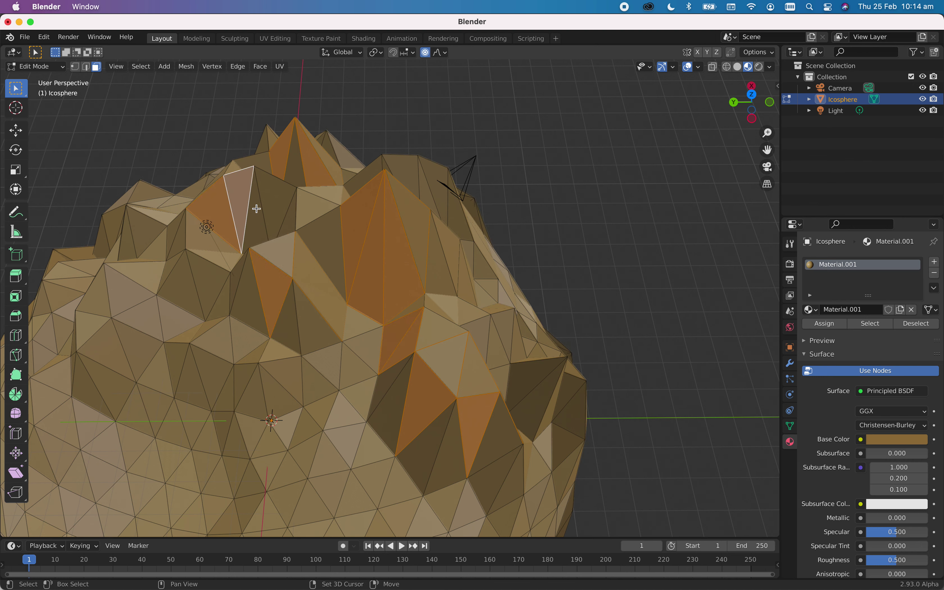
{"action": "left_click", "coordinate": [272, 206], "text": "shift"}
{"action": "left_click", "coordinate": [310, 215], "text": "shift"}
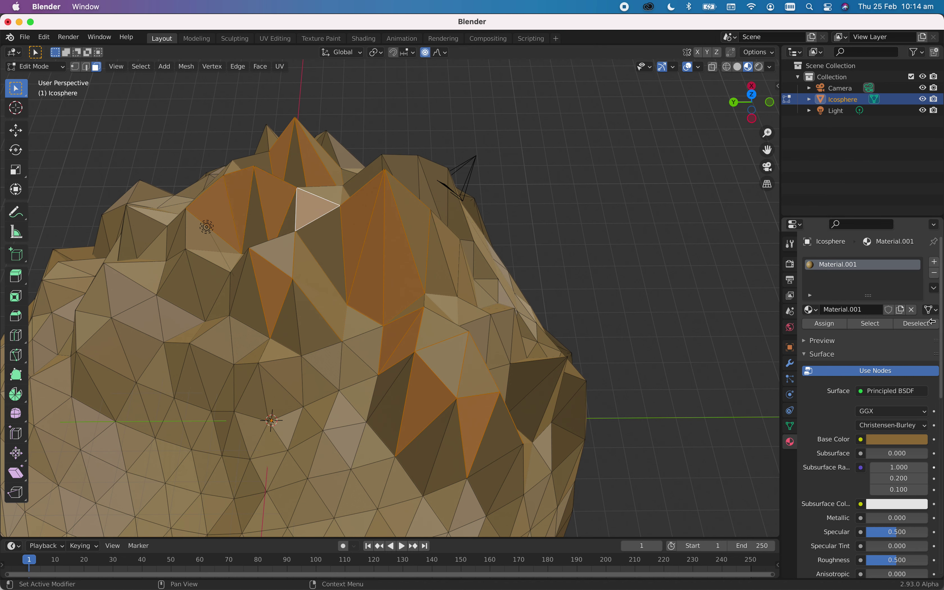
Step: Add a second material with a pure white base color, value 1.000, and try to assign it to the peak faces
{"action": "left_click", "coordinate": [937, 262]}
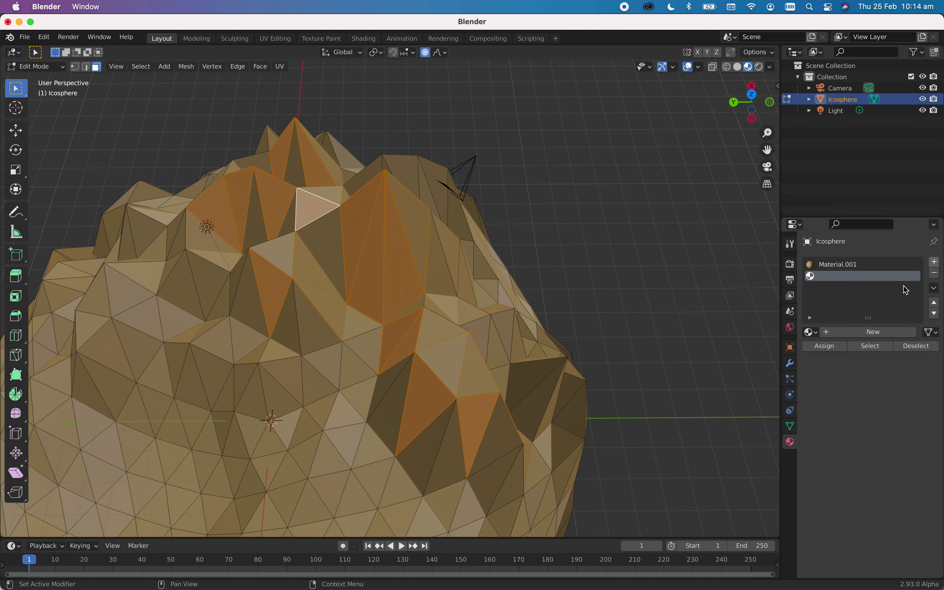
{"action": "left_click", "coordinate": [856, 337]}
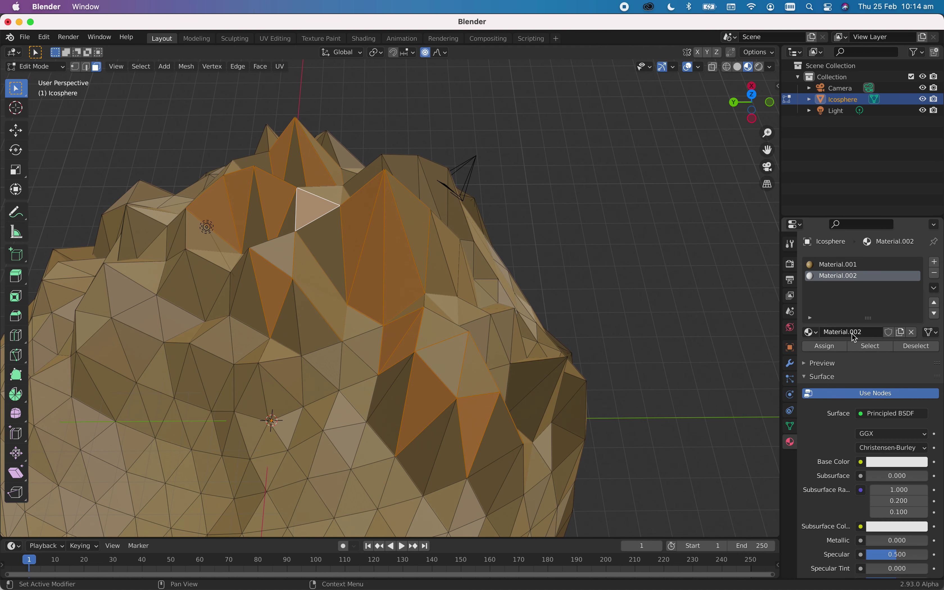
{"action": "left_click", "coordinate": [882, 464]}
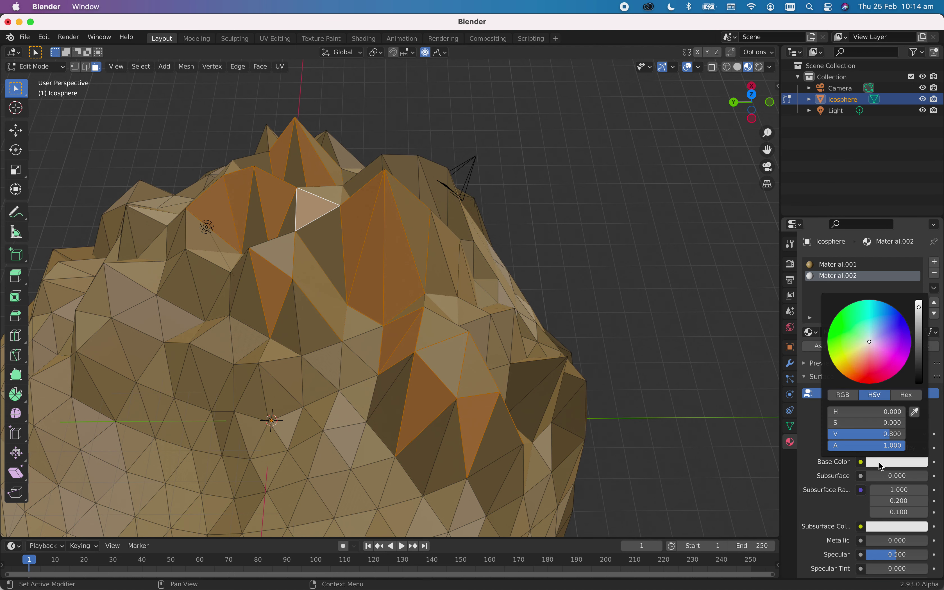
{"action": "left_click_drag", "start_coordinate": [921, 312], "coordinate": [919, 300]}
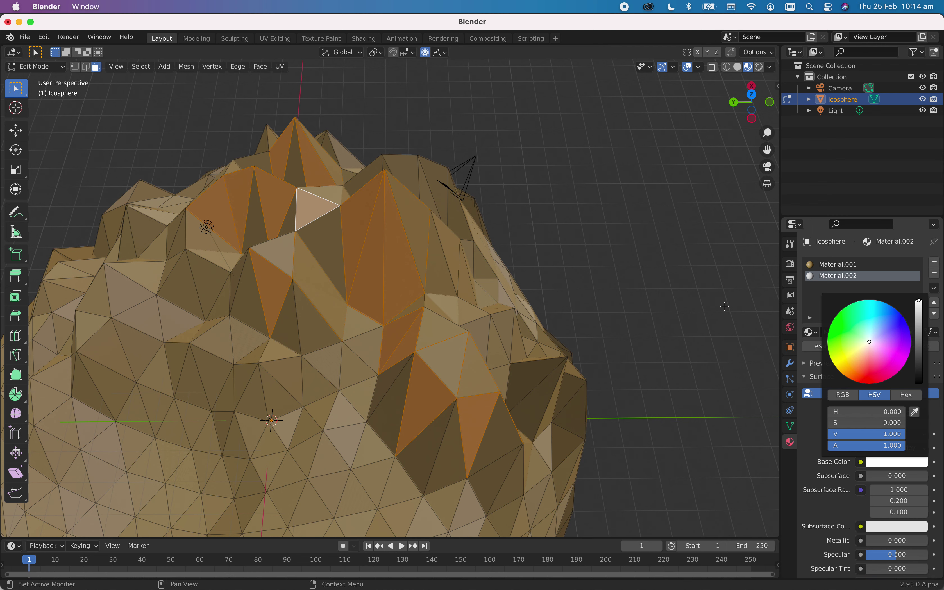
{"action": "left_click", "coordinate": [740, 316]}
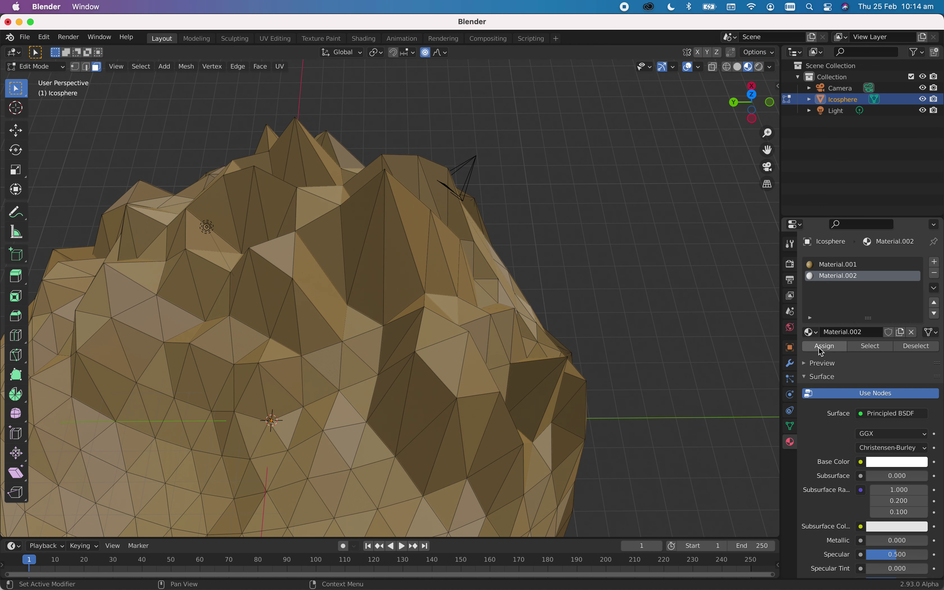
{"action": "left_click", "coordinate": [831, 351]}
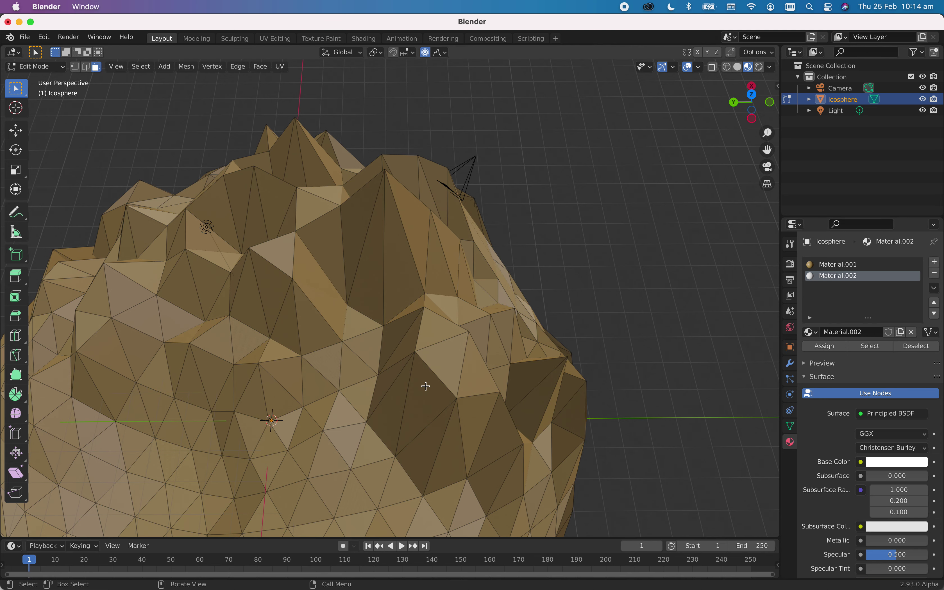
Step: Select individual upper-slope faces on the tallest peak and the flat-topped peaks beside it
{"action": "middle_click_drag", "start_coordinate": [376, 422], "coordinate": [411, 396]}
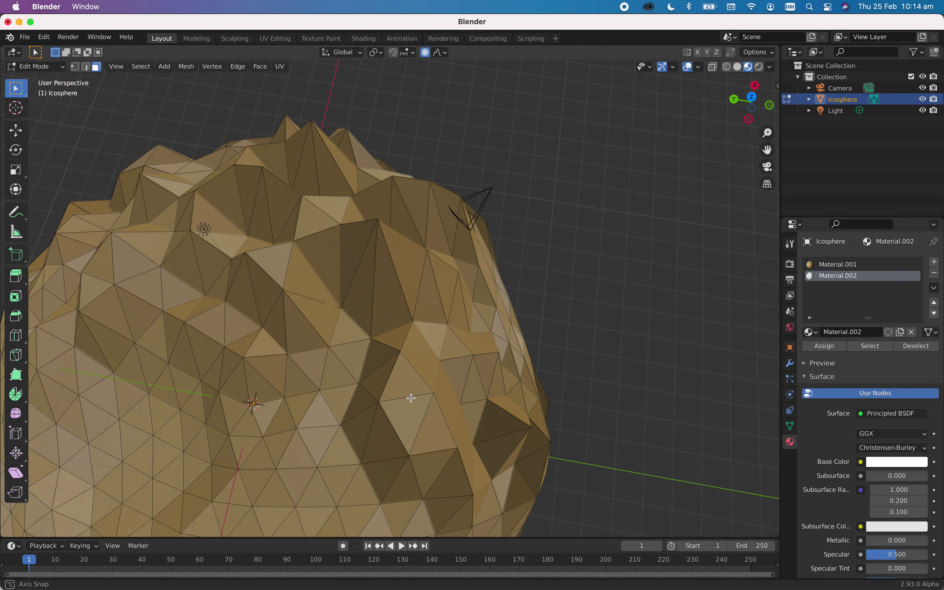
{"action": "left_click", "coordinate": [408, 261]}
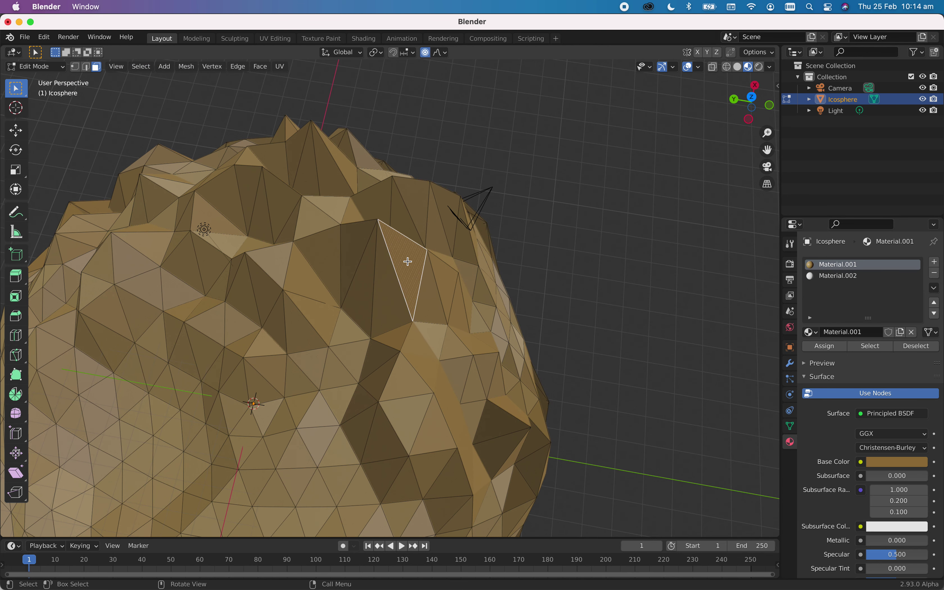
{"action": "left_click", "coordinate": [327, 249], "text": "shift"}
{"action": "left_click", "coordinate": [260, 195], "text": "shift"}
{"action": "left_click", "coordinate": [230, 184], "text": "shift"}
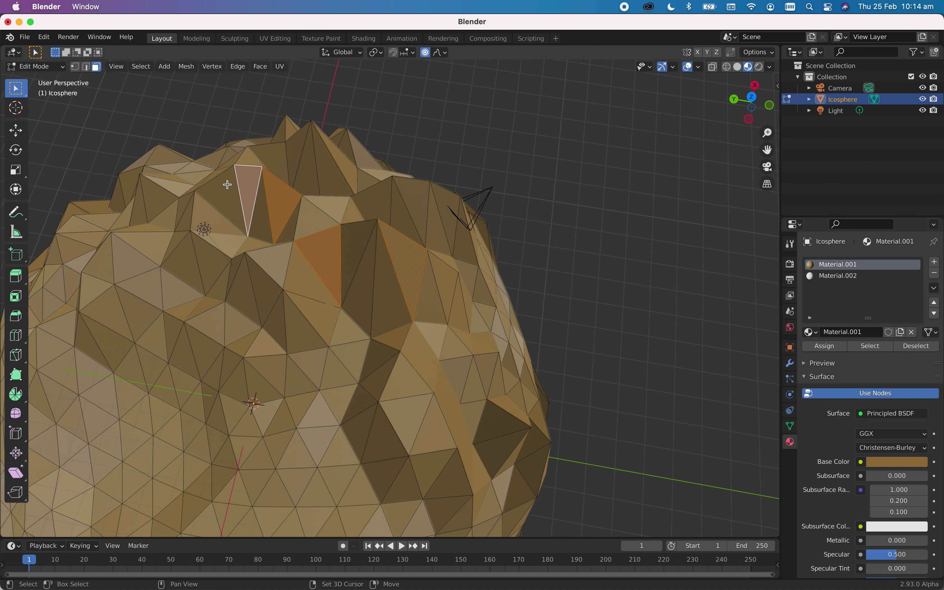
{"action": "left_click", "coordinate": [239, 165], "text": "shift"}
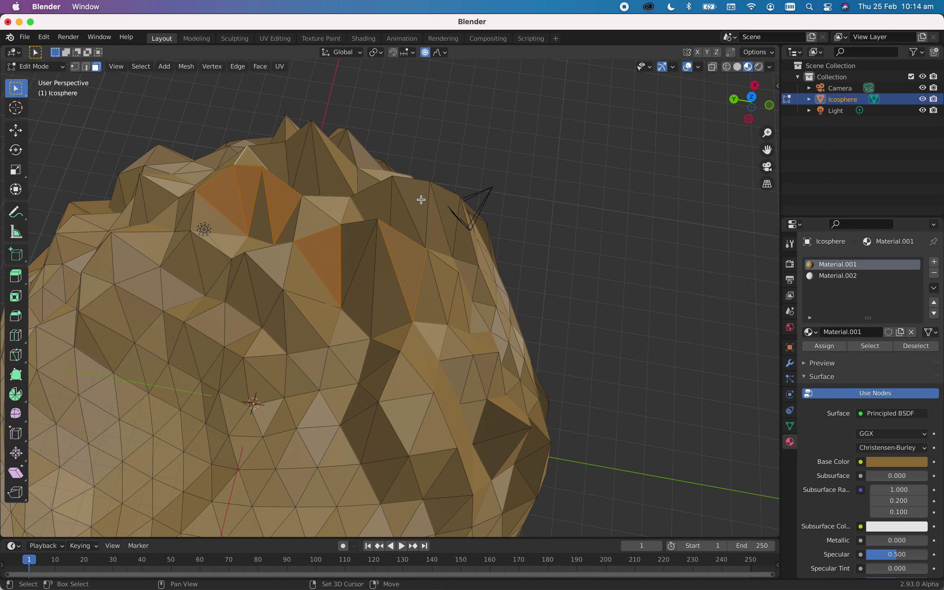
Step: Add faces on the outer, rear and lower front peaks to the selection and assign the white Material.002 to it
{"action": "left_click", "coordinate": [435, 222], "text": "shift"}
{"action": "left_click", "coordinate": [446, 209], "text": "shift"}
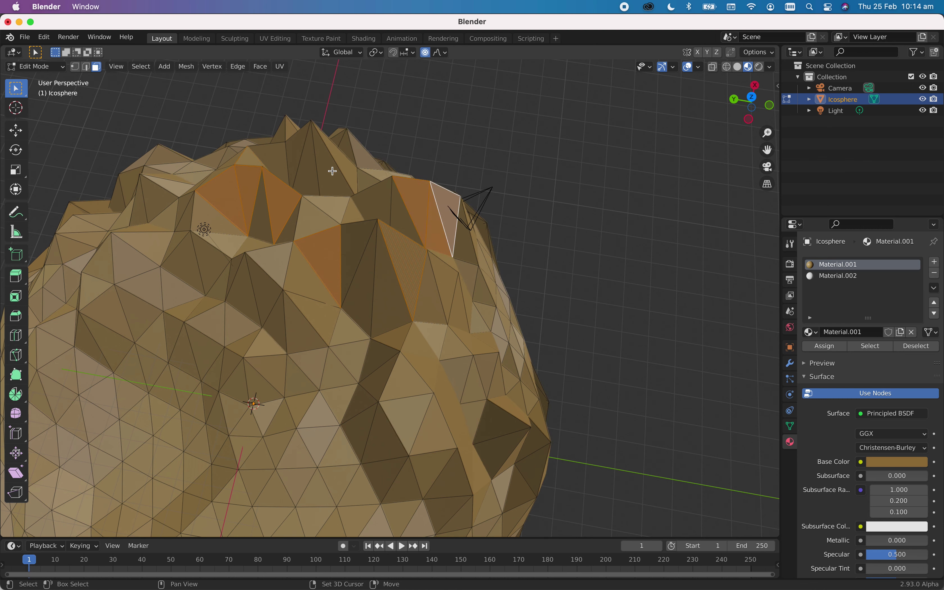
{"action": "left_click", "coordinate": [314, 165], "text": "shift"}
{"action": "key", "text": "ctrl+shift+KP_Add"}
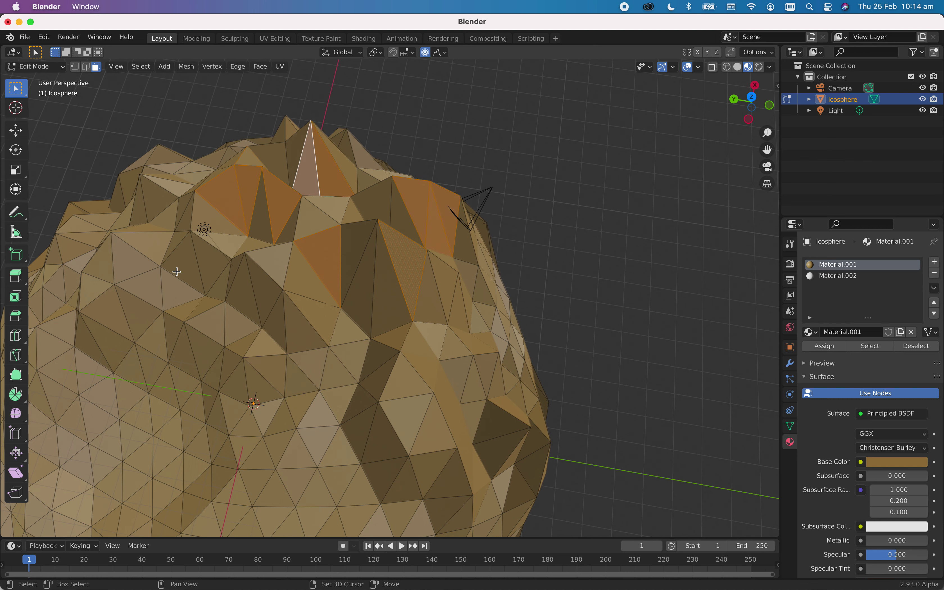
{"action": "key", "text": "ctrl+shift+KP_Add"}
{"action": "key", "text": "ctrl+shift+KP_Add"}
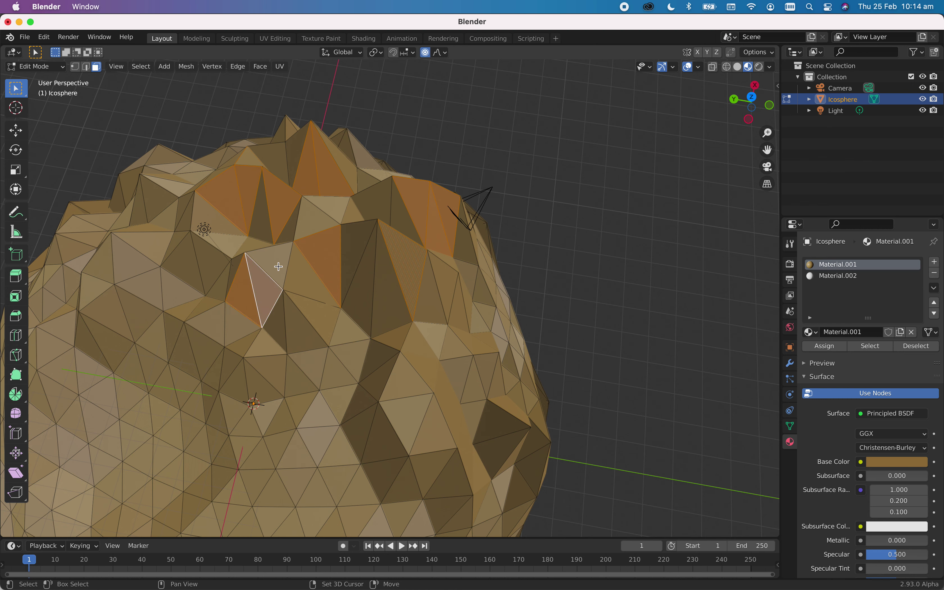
{"action": "key", "text": "ctrl+shift+KP_Add"}
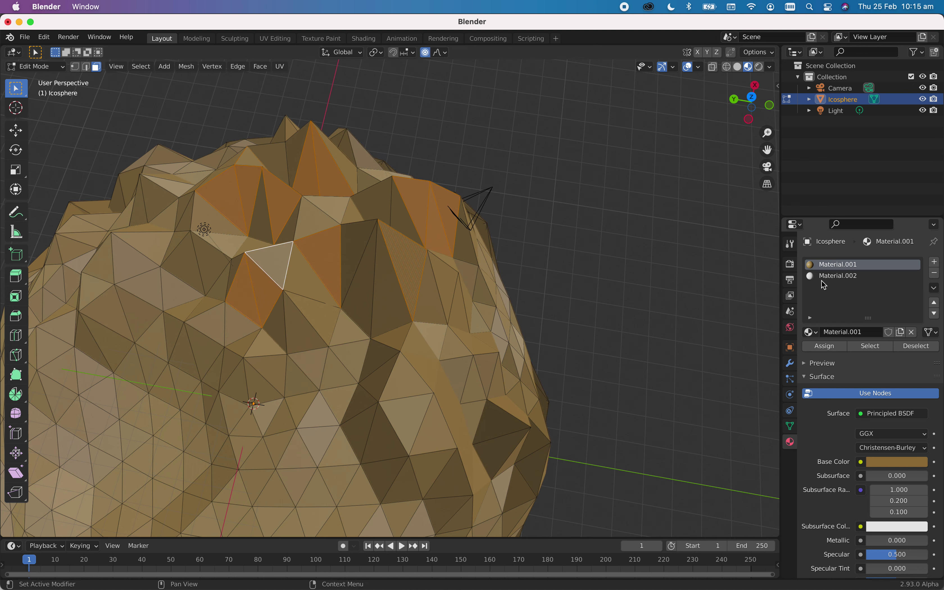
{"action": "left_click", "coordinate": [840, 277]}
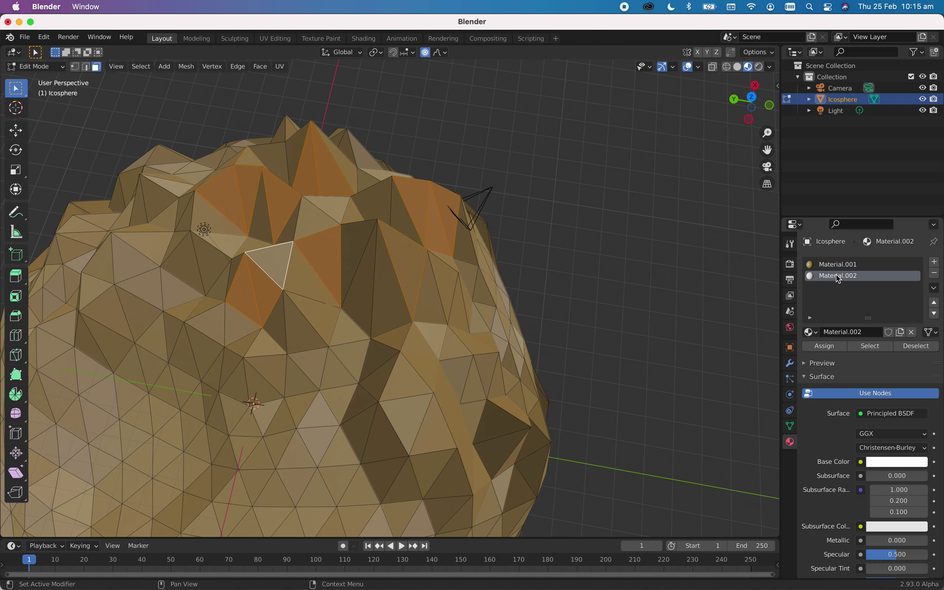
{"action": "left_click", "coordinate": [824, 347]}
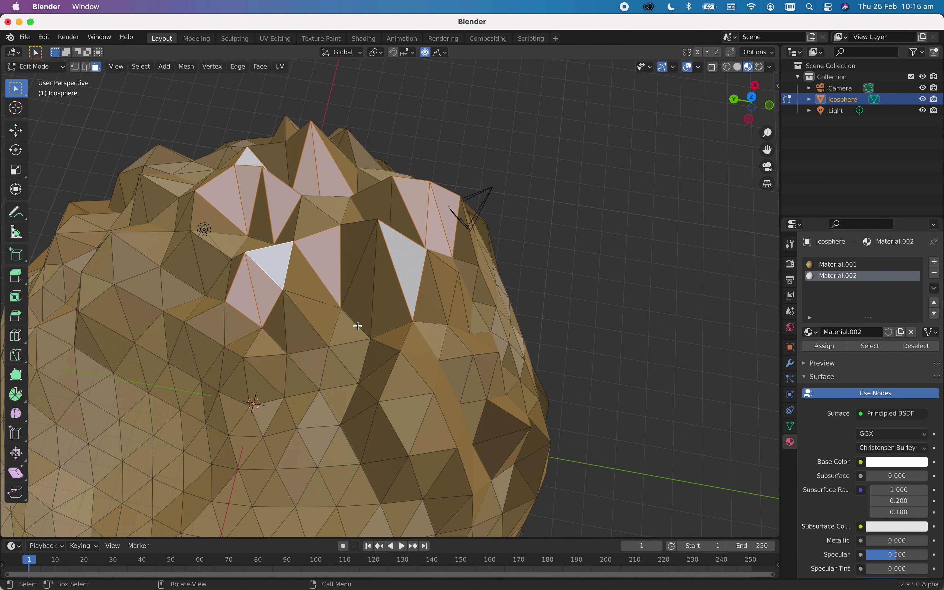
Step: Select the remaining brown front faces of the tallest peak plus side and summit faces of the broad peak beside it
{"action": "middle_click_drag", "start_coordinate": [385, 296], "coordinate": [363, 194]}
{"action": "left_click", "coordinate": [388, 134]}
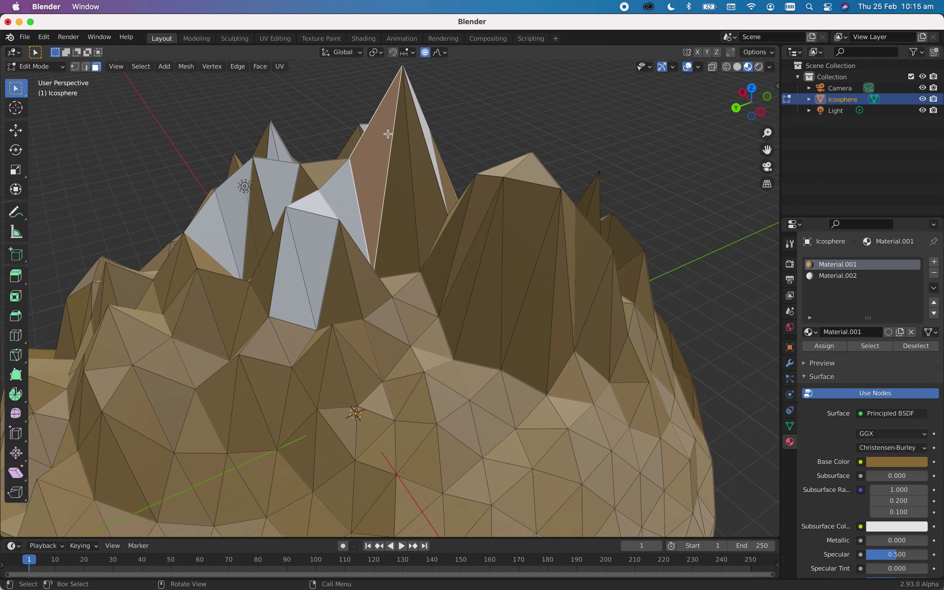
{"action": "left_click", "coordinate": [415, 157], "text": "shift"}
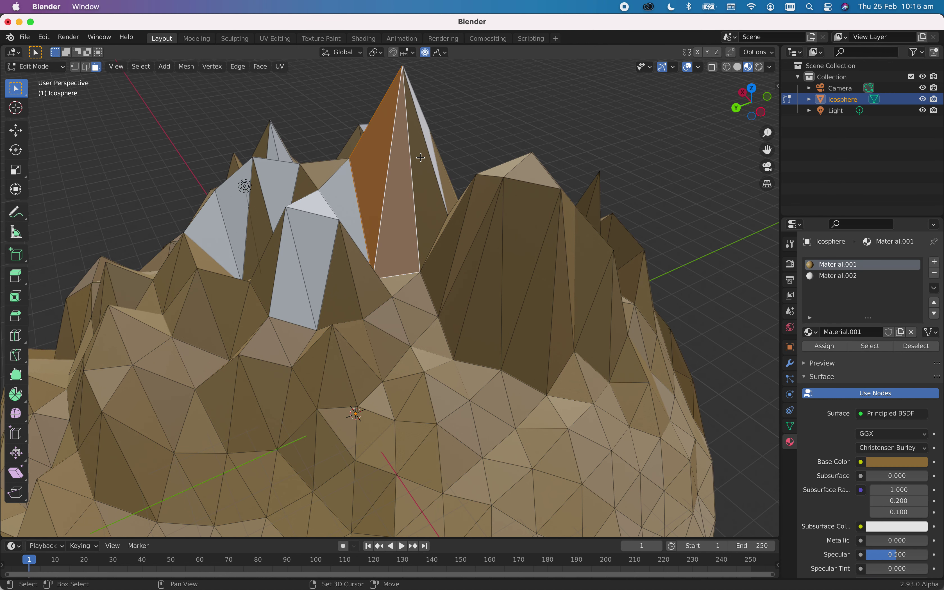
{"action": "left_click", "coordinate": [508, 198], "text": "shift"}
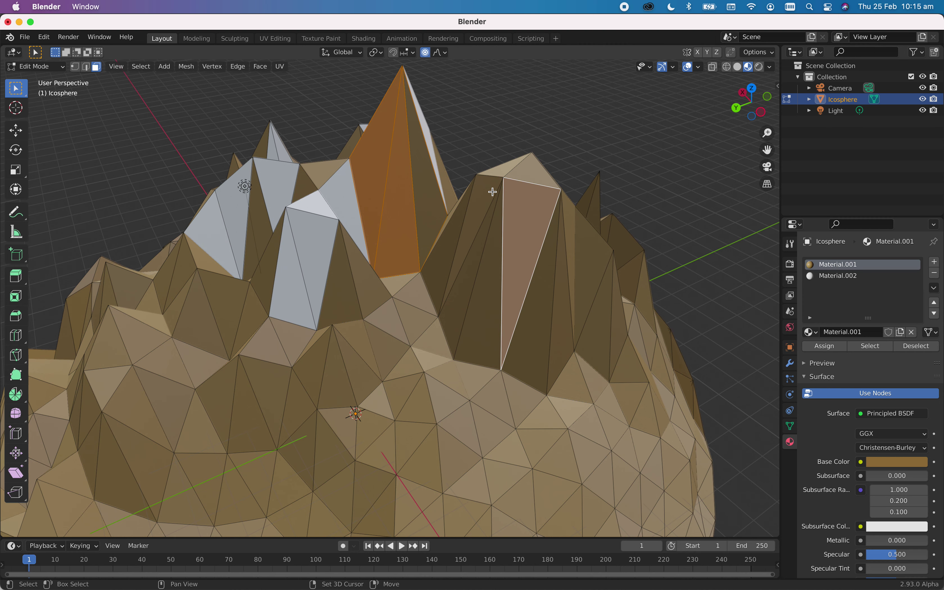
{"action": "left_click", "coordinate": [533, 165], "text": "shift"}
{"action": "left_click", "coordinate": [505, 169], "text": "shift"}
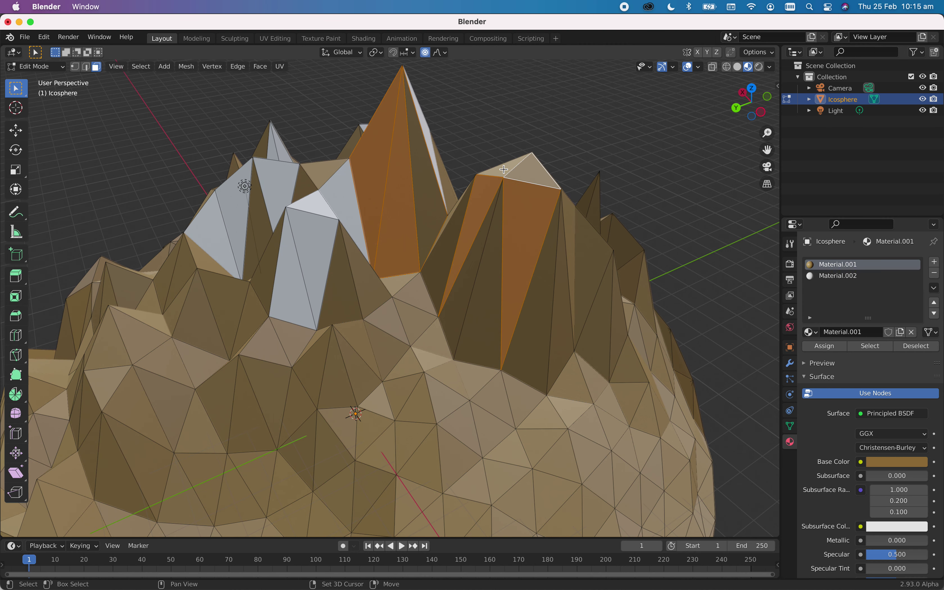
Step: Extend the selection around the far side of the broad peak and onto the small peak behind the tallest one
{"action": "middle_click_drag", "start_coordinate": [491, 213], "coordinate": [481, 280]}
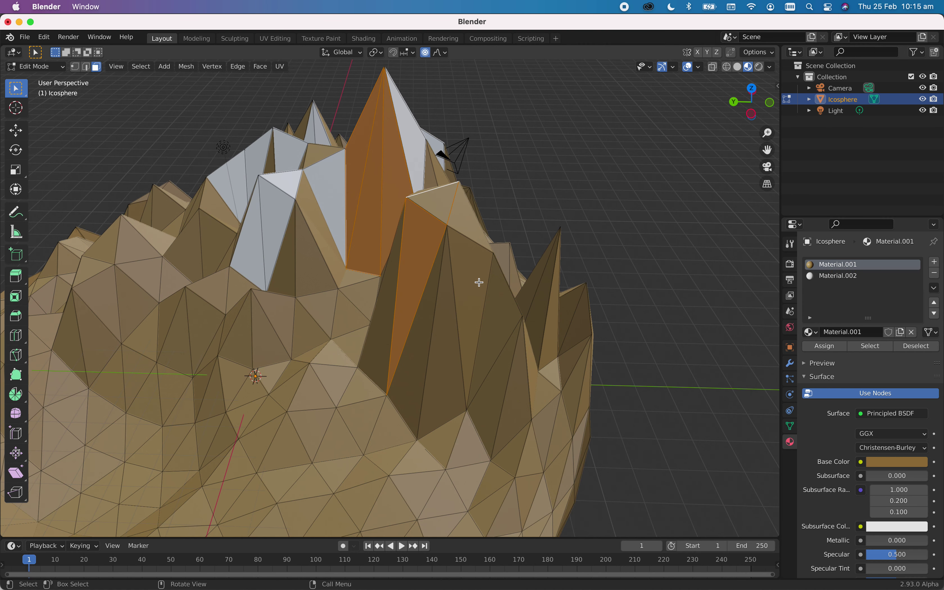
{"action": "left_click", "coordinate": [492, 327], "text": "shift"}
{"action": "left_click", "coordinate": [499, 329], "text": "shift"}
{"action": "middle_click_drag", "start_coordinate": [441, 333], "coordinate": [400, 337]}
{"action": "left_click", "coordinate": [281, 220], "text": "shift"}
{"action": "left_click", "coordinate": [312, 229], "text": "shift"}
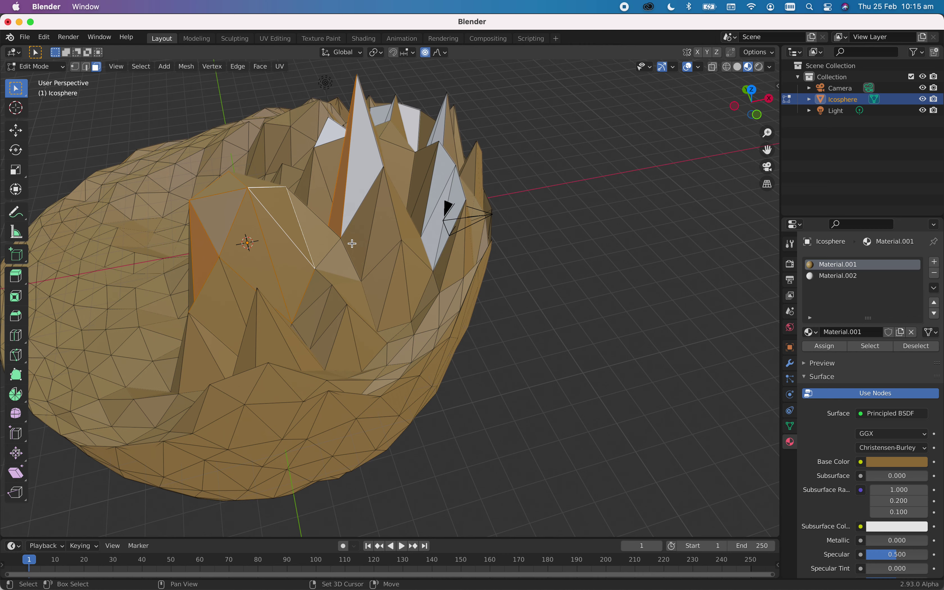
{"action": "left_click", "coordinate": [377, 228], "text": "shift"}
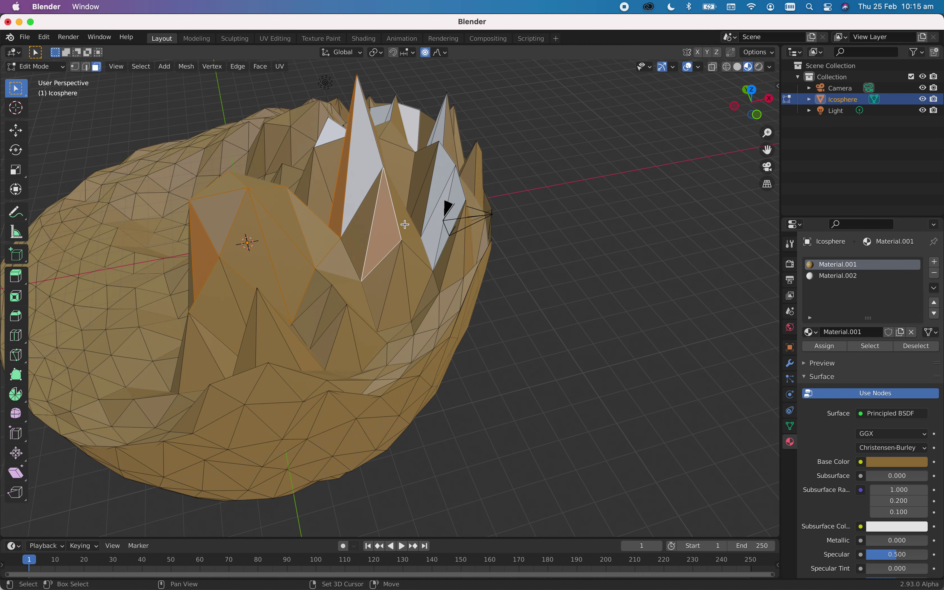
{"action": "left_click", "coordinate": [406, 224], "text": "shift"}
Step: Add the rear faces of the tallest peak and upper faces of the lower peaks on the island's back side to the selection
{"action": "middle_click_drag", "start_coordinate": [460, 319], "coordinate": [359, 208]}
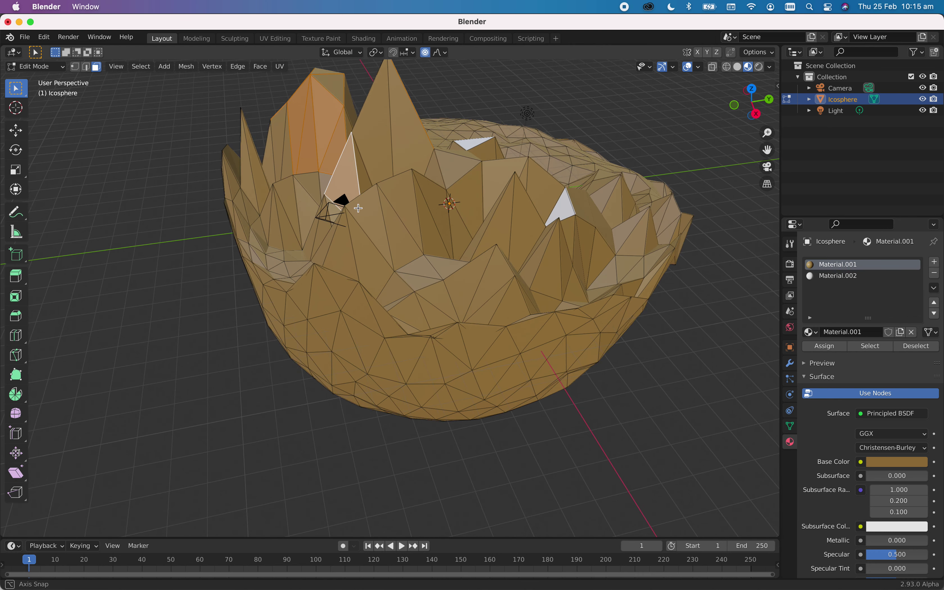
{"action": "left_click", "coordinate": [385, 132], "text": "shift"}
{"action": "left_click", "coordinate": [507, 224], "text": "shift"}
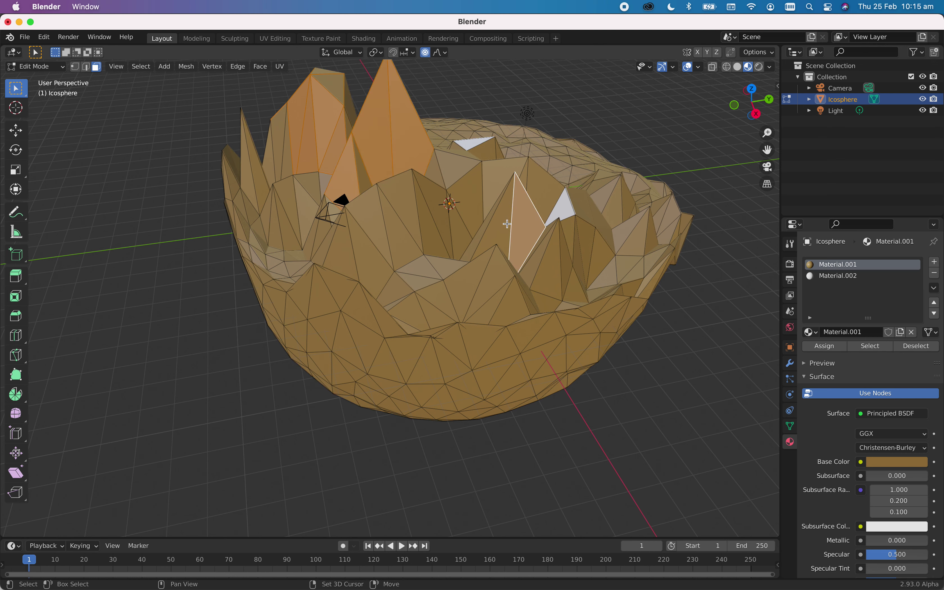
{"action": "left_click", "coordinate": [418, 198], "text": "shift"}
{"action": "left_click", "coordinate": [431, 207], "text": "shift"}
{"action": "left_click", "coordinate": [478, 192], "text": "shift"}
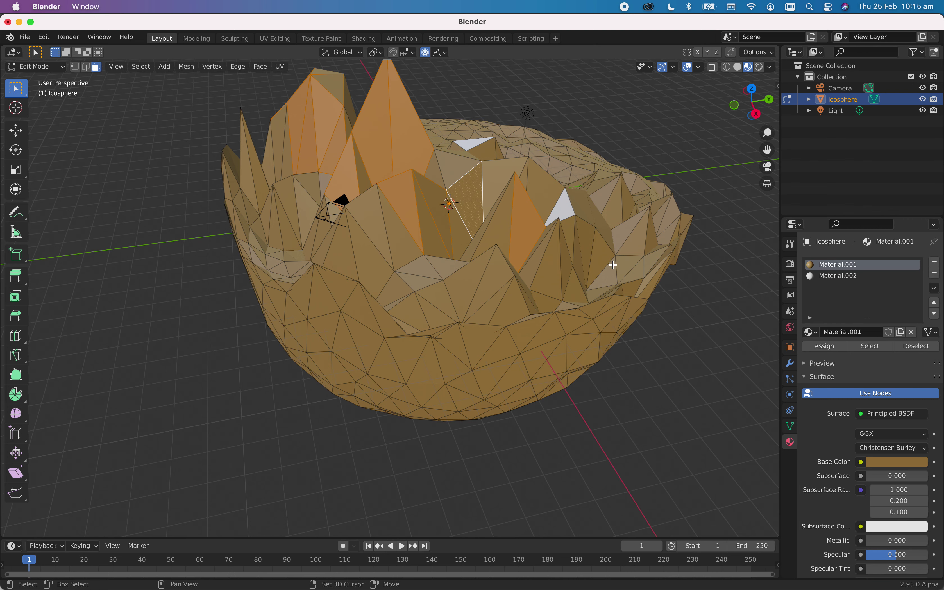
Step: Add faces on the narrow outer spikes beside the broad peak and assign the white Material.002 to the selection
{"action": "left_click", "coordinate": [275, 191], "text": "shift"}
{"action": "left_click", "coordinate": [251, 169], "text": "shift"}
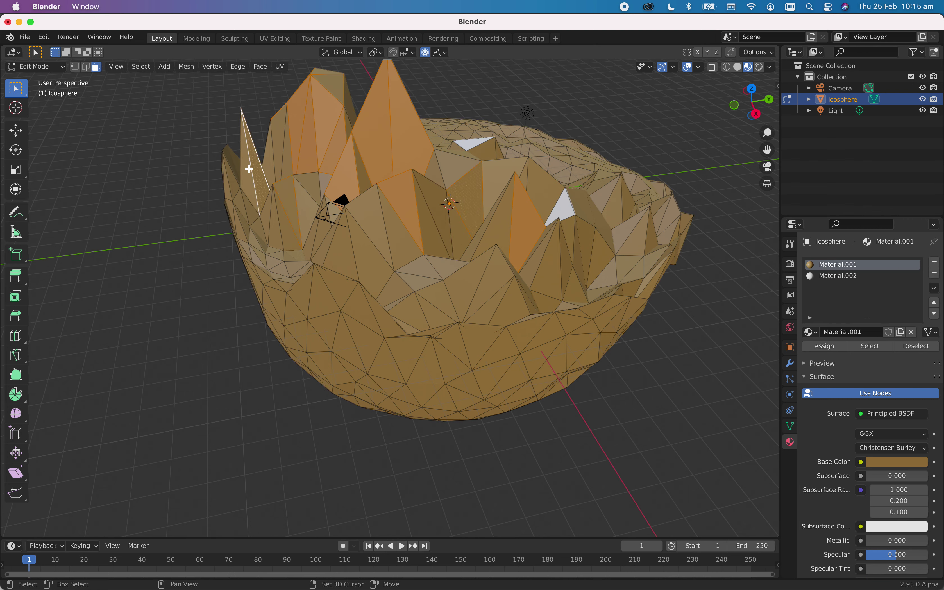
{"action": "left_click", "coordinate": [841, 277]}
{"action": "left_click", "coordinate": [829, 346]}
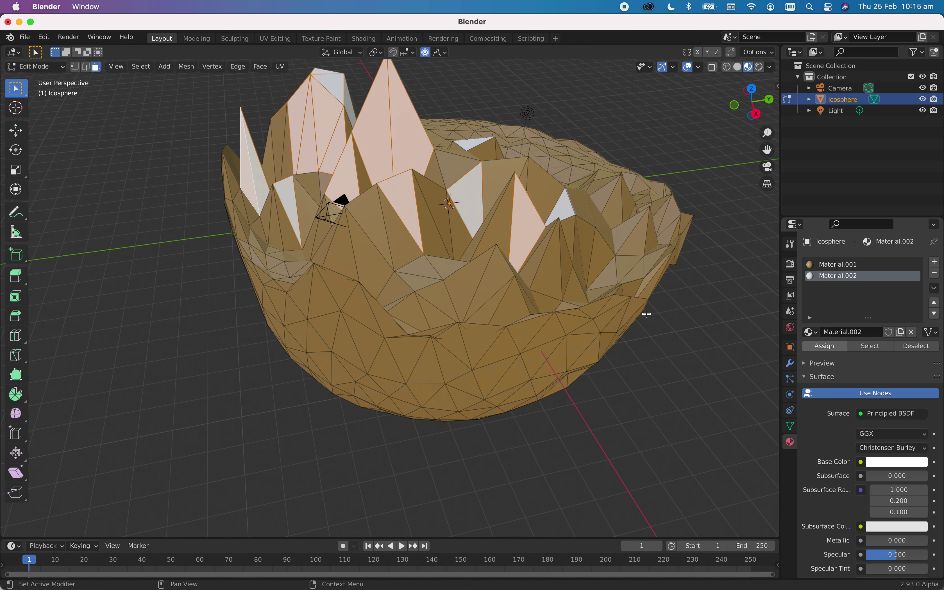
Step: Clear the face selection on the whole island mesh
{"action": "middle_click_drag", "start_coordinate": [518, 358], "coordinate": [452, 304]}
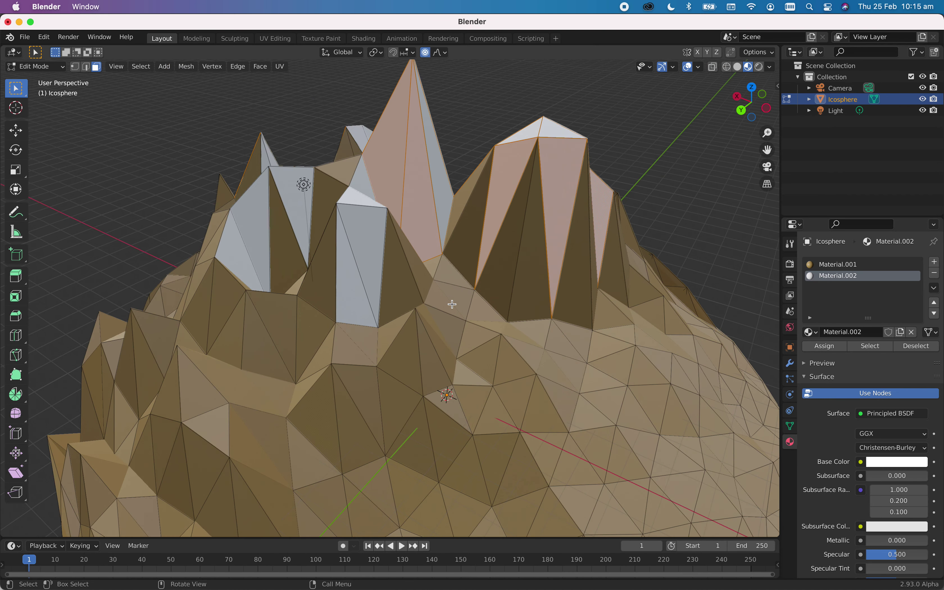
{"action": "scroll", "coordinate": [453, 304], "scroll_direction": "down", "scroll_amount": 5}
{"action": "middle_click_drag", "start_coordinate": [455, 319], "coordinate": [404, 344]}
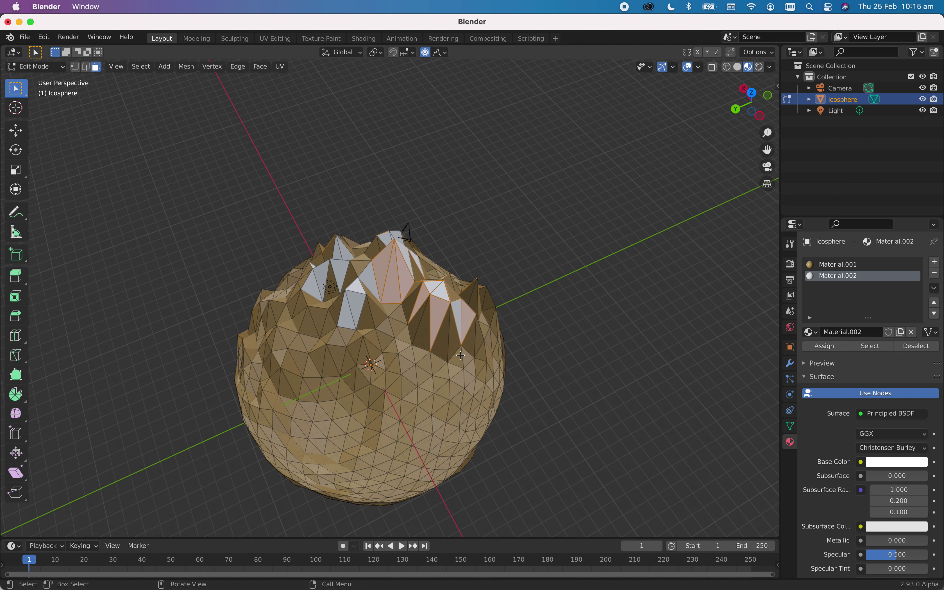
{"action": "scroll", "coordinate": [455, 366], "scroll_direction": "up", "scroll_amount": 2}
{"action": "key", "text": "a"}
{"action": "key", "text": "alt+a"}
{"action": "middle_click_drag", "start_coordinate": [422, 344], "coordinate": [434, 269]}
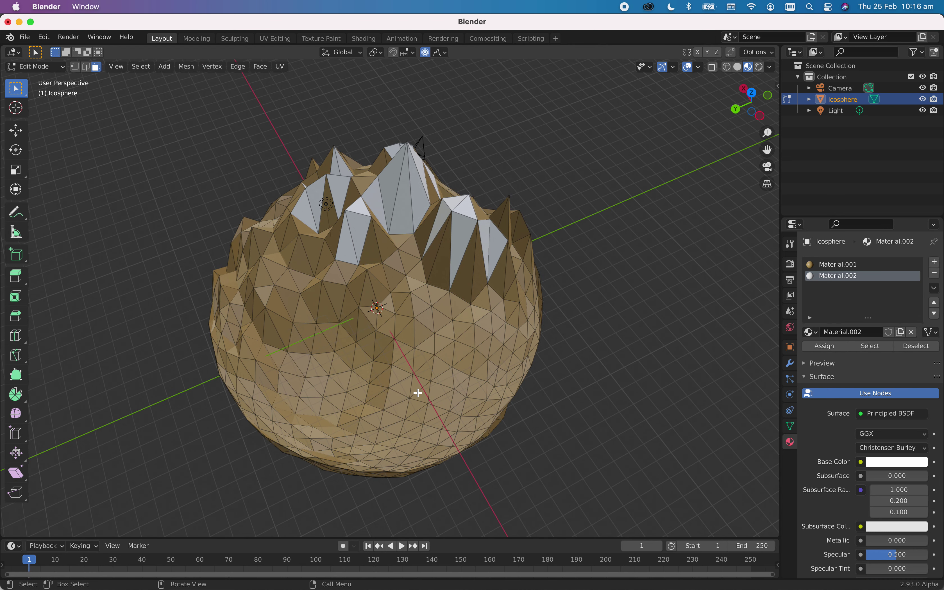
Step: Select the flat ground and foothill faces below the snowy peaks with Circle Select, leaving some gaps of brown
{"action": "key", "text": "c"}
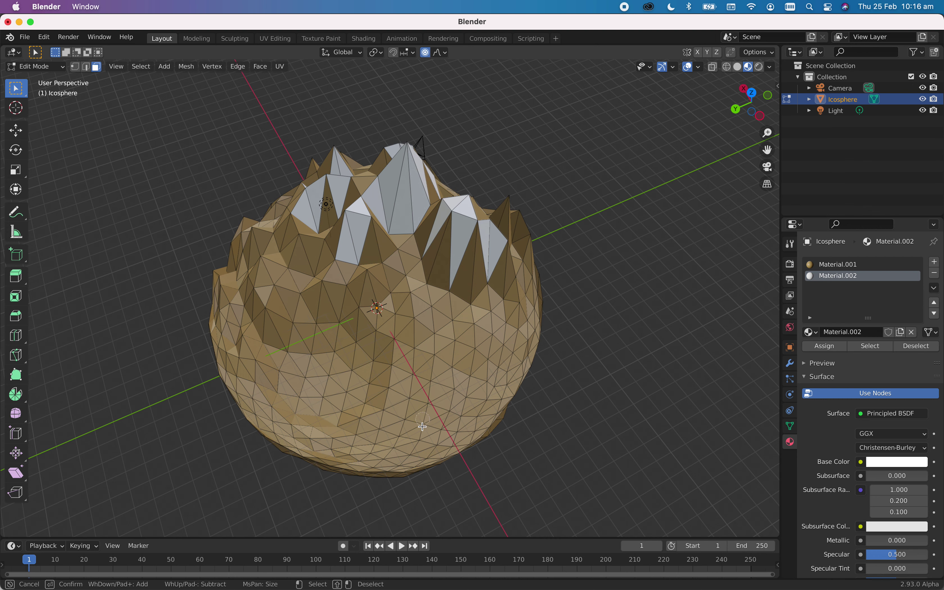
{"action": "mouse_move", "coordinate": [445, 427]}
{"action": "left_mouse_down"}
{"action": "mouse_move", "coordinate": [478, 400]}
{"action": "mouse_move", "coordinate": [515, 335]}
{"action": "mouse_move", "coordinate": [443, 407]}
{"action": "mouse_move", "coordinate": [361, 450]}
{"action": "mouse_move", "coordinate": [310, 430]}
{"action": "mouse_move", "coordinate": [384, 426]}
{"action": "mouse_move", "coordinate": [476, 354]}
{"action": "mouse_move", "coordinate": [406, 392]}
{"action": "mouse_move", "coordinate": [362, 398]}
{"action": "mouse_move", "coordinate": [303, 401]}
{"action": "mouse_move", "coordinate": [271, 387]}
{"action": "mouse_move", "coordinate": [283, 401]}
{"action": "mouse_move", "coordinate": [271, 403]}
{"action": "mouse_move", "coordinate": [239, 376]}
{"action": "mouse_move", "coordinate": [265, 415]}
{"action": "mouse_move", "coordinate": [300, 436]}
{"action": "mouse_move", "coordinate": [353, 457]}
{"action": "mouse_move", "coordinate": [431, 454]}
{"action": "mouse_move", "coordinate": [453, 356]}
{"action": "mouse_move", "coordinate": [515, 308]}
{"action": "mouse_move", "coordinate": [374, 389]}
{"action": "mouse_move", "coordinate": [302, 411]}
{"action": "mouse_move", "coordinate": [277, 357]}
{"action": "mouse_move", "coordinate": [242, 342]}
{"action": "mouse_move", "coordinate": [230, 307]}
{"action": "mouse_move", "coordinate": [236, 295]}
{"action": "mouse_move", "coordinate": [240, 343]}
{"action": "mouse_move", "coordinate": [249, 311]}
{"action": "mouse_move", "coordinate": [285, 341]}
{"action": "mouse_move", "coordinate": [277, 334]}
{"action": "mouse_move", "coordinate": [313, 347]}
{"action": "mouse_move", "coordinate": [342, 342]}
{"action": "mouse_move", "coordinate": [347, 382]}
{"action": "mouse_move", "coordinate": [288, 376]}
{"action": "mouse_move", "coordinate": [323, 331]}
{"action": "mouse_move", "coordinate": [366, 311]}
{"action": "mouse_move", "coordinate": [328, 303]}
{"action": "mouse_move", "coordinate": [288, 275]}
{"action": "mouse_move", "coordinate": [276, 251]}
{"action": "mouse_move", "coordinate": [267, 251]}
{"action": "mouse_move", "coordinate": [264, 273]}
{"action": "mouse_move", "coordinate": [239, 311]}
{"action": "left_mouse_up"}
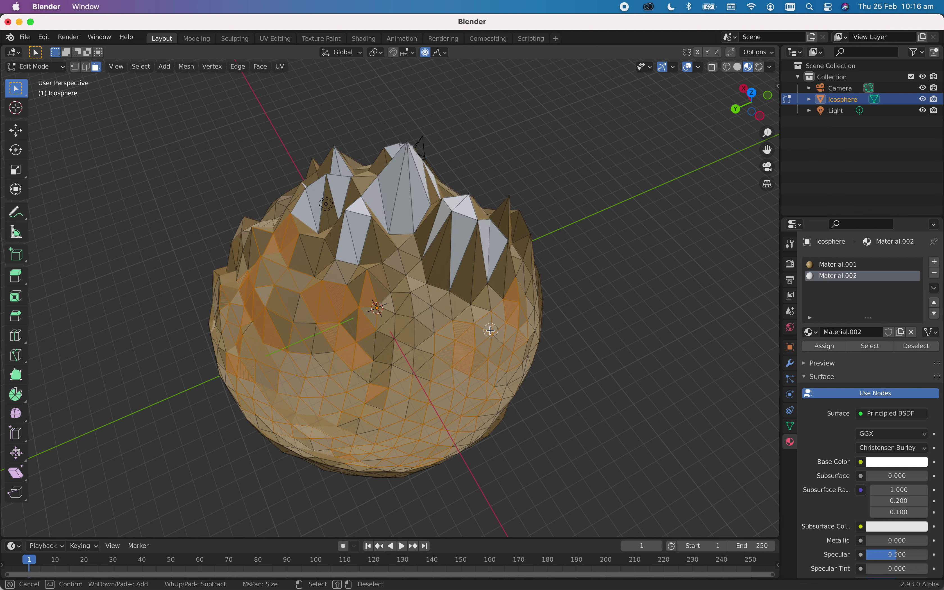
{"action": "mouse_move", "coordinate": [484, 308]}
{"action": "left_mouse_down"}
{"action": "mouse_move", "coordinate": [372, 282]}
{"action": "mouse_move", "coordinate": [353, 300]}
{"action": "mouse_move", "coordinate": [328, 288]}
{"action": "mouse_move", "coordinate": [297, 324]}
{"action": "mouse_move", "coordinate": [311, 340]}
{"action": "left_mouse_up"}
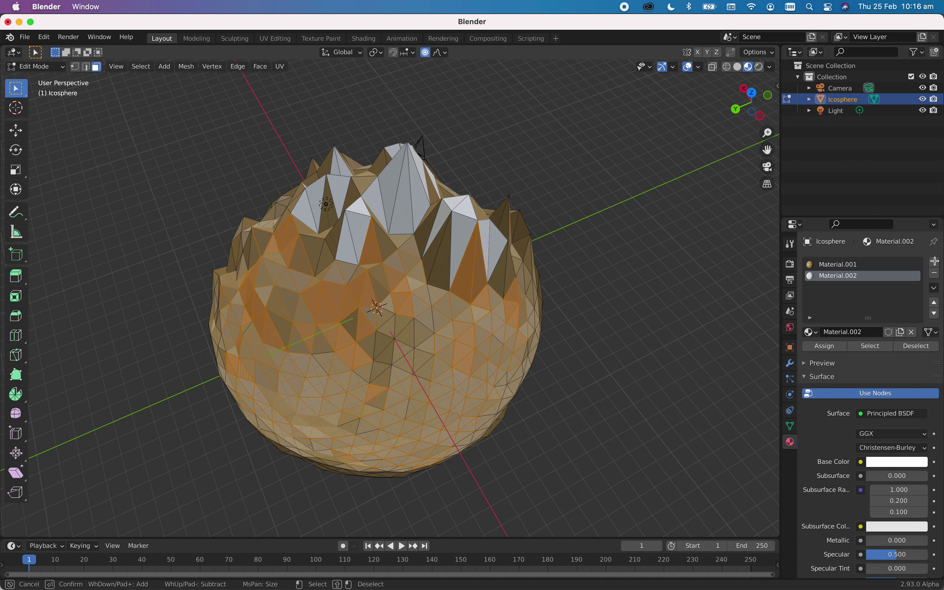
{"action": "key", "text": "Escape"}
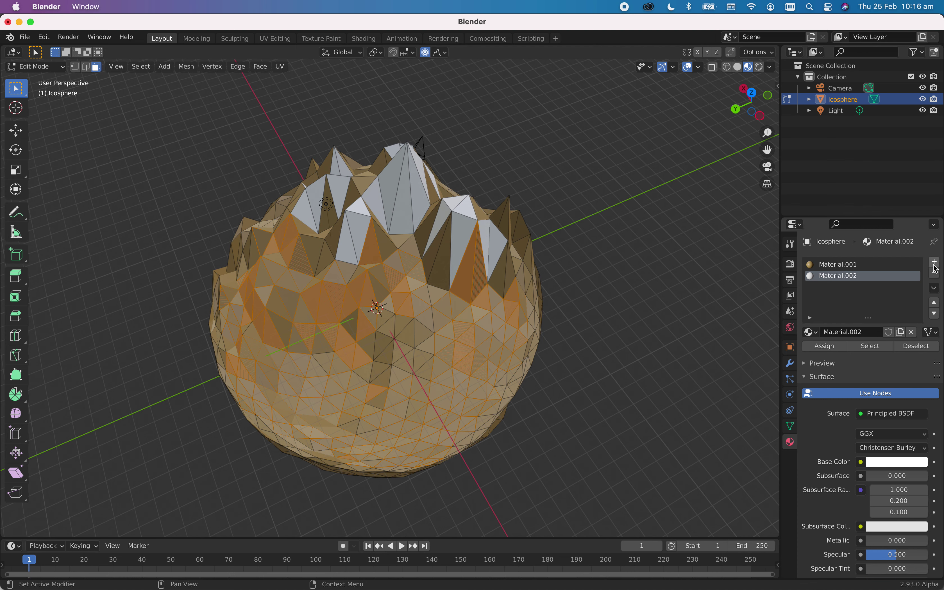
Step: Add a third material with a darkened green base color, hue 0.301 and saturation 0.984, and assign it to the selected ground faces
{"action": "left_click", "coordinate": [936, 267]}
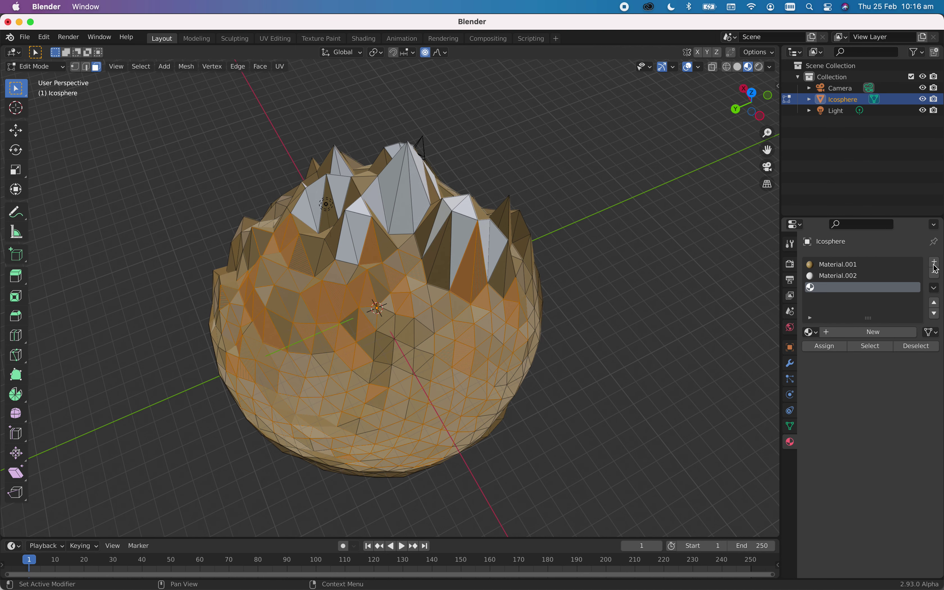
{"action": "left_click", "coordinate": [880, 327]}
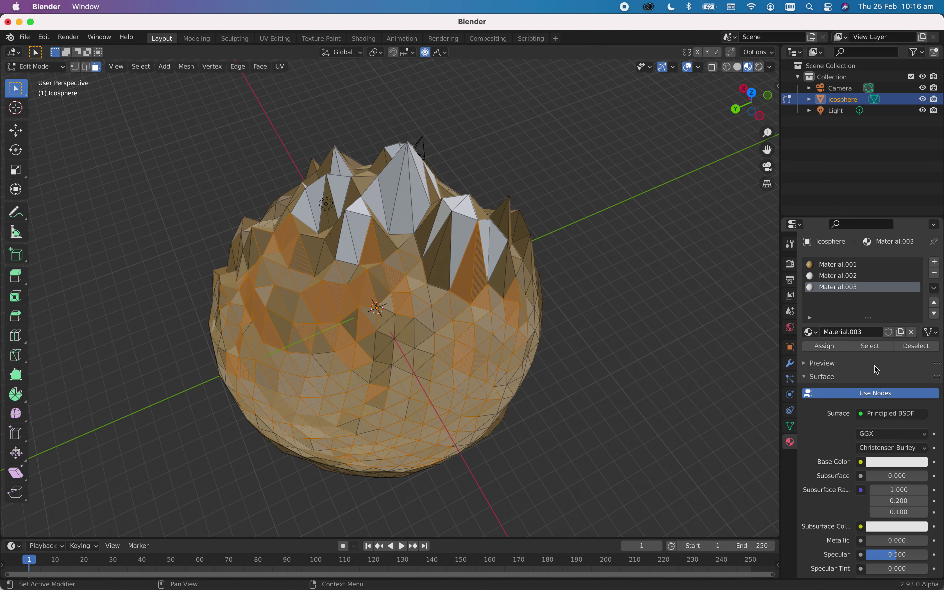
{"action": "left_click", "coordinate": [897, 469]}
{"action": "left_click_drag", "start_coordinate": [864, 342], "coordinate": [834, 338]}
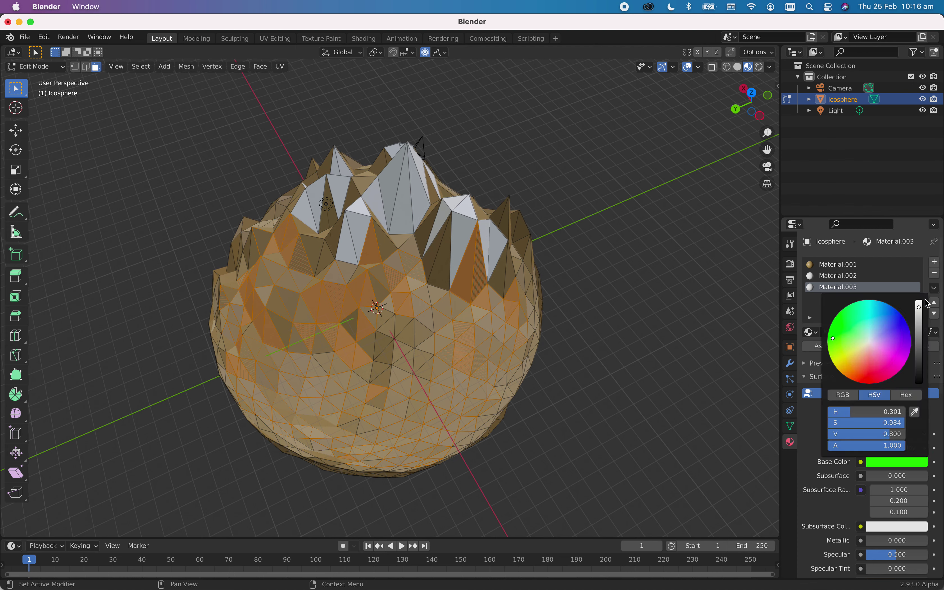
{"action": "left_click_drag", "start_coordinate": [919, 308], "coordinate": [919, 331]}
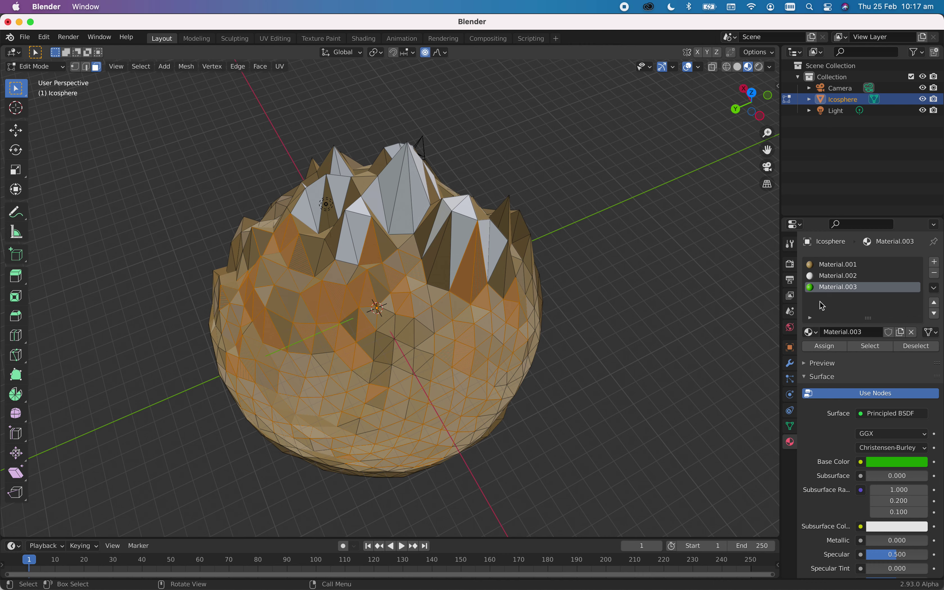
{"action": "left_click", "coordinate": [826, 346]}
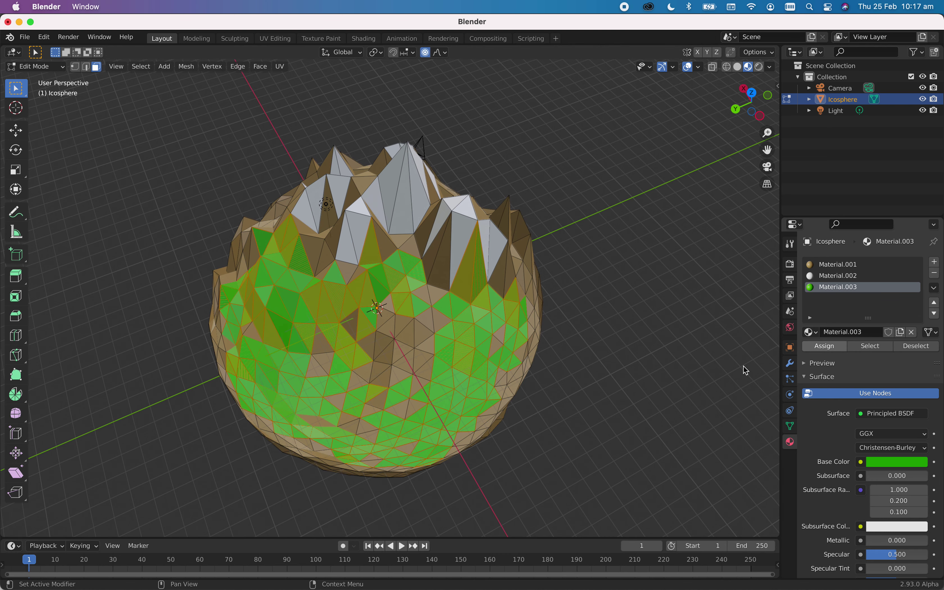
{"action": "middle_click_drag", "start_coordinate": [641, 363], "coordinate": [660, 344]}
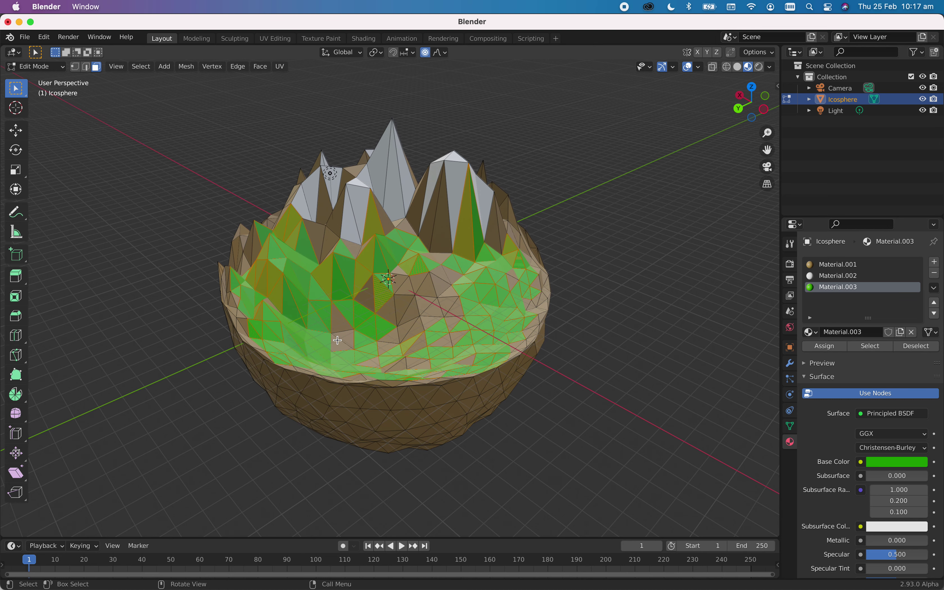
{"action": "scroll", "coordinate": [337, 340], "scroll_direction": "up", "scroll_amount": 5}
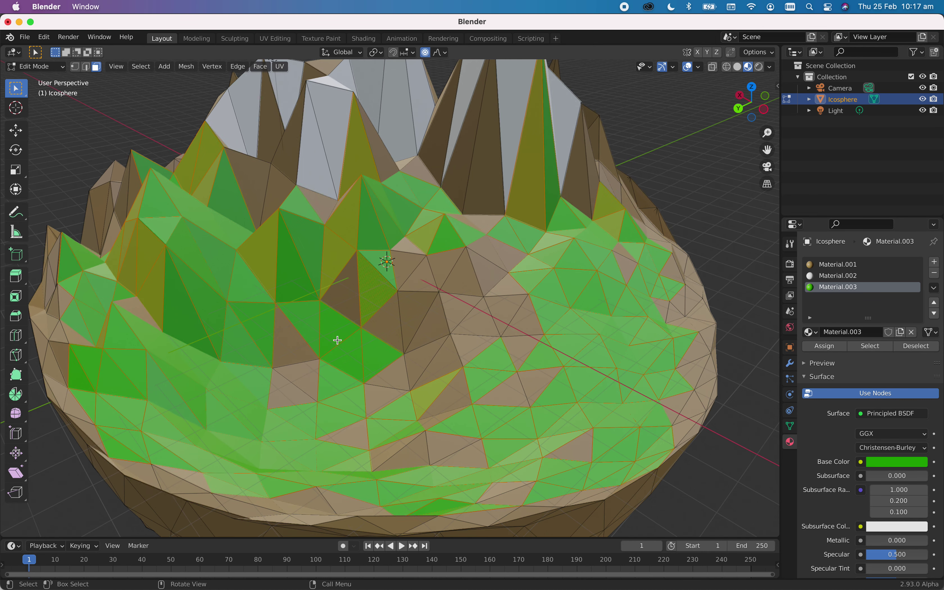
{"action": "left_click", "coordinate": [296, 344]}
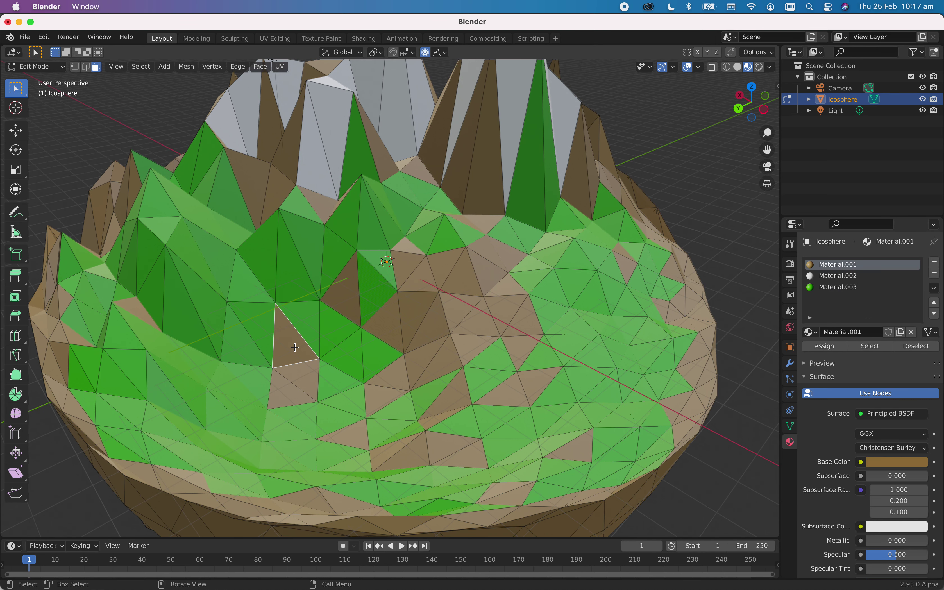
{"action": "key", "text": "ctrl+shift+KP_Add"}
{"action": "key", "text": "ctrl+z"}
{"action": "key", "text": "ctrl+z"}
{"action": "key", "text": "ctrl+z"}
Step: Select individual brown gap faces between the green foothills and along the central ground below the broad snowy peak
{"action": "left_click", "coordinate": [288, 334]}
{"action": "left_click", "coordinate": [340, 296], "text": "shift"}
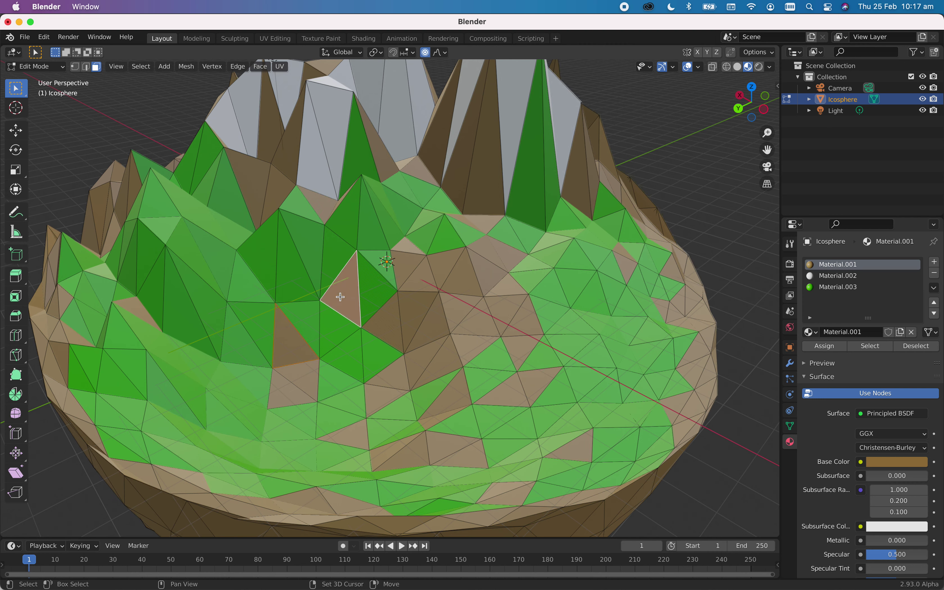
{"action": "left_click", "coordinate": [408, 266], "text": "shift"}
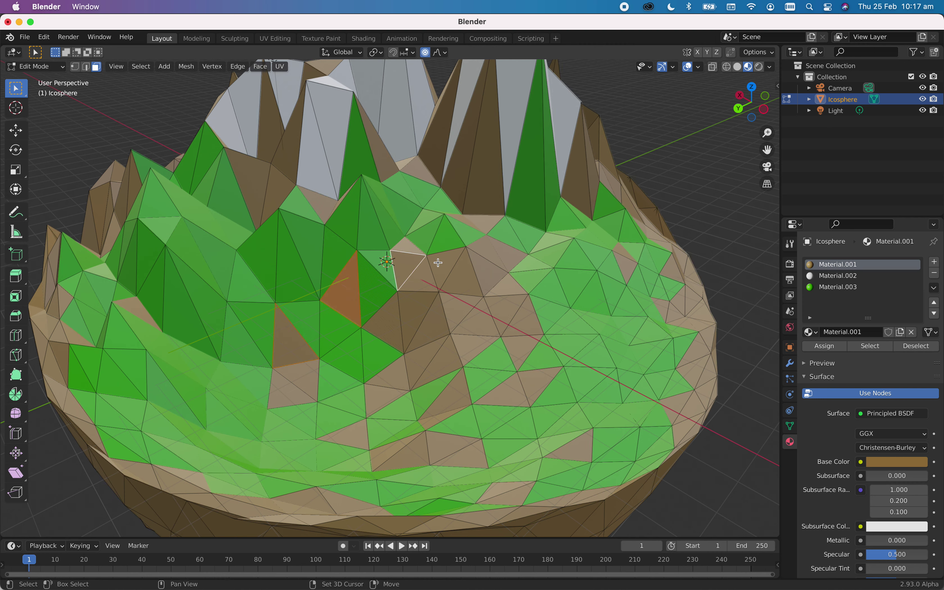
{"action": "left_click", "coordinate": [455, 258], "text": "shift"}
{"action": "left_click", "coordinate": [492, 268], "text": "shift"}
{"action": "left_click", "coordinate": [478, 230], "text": "shift"}
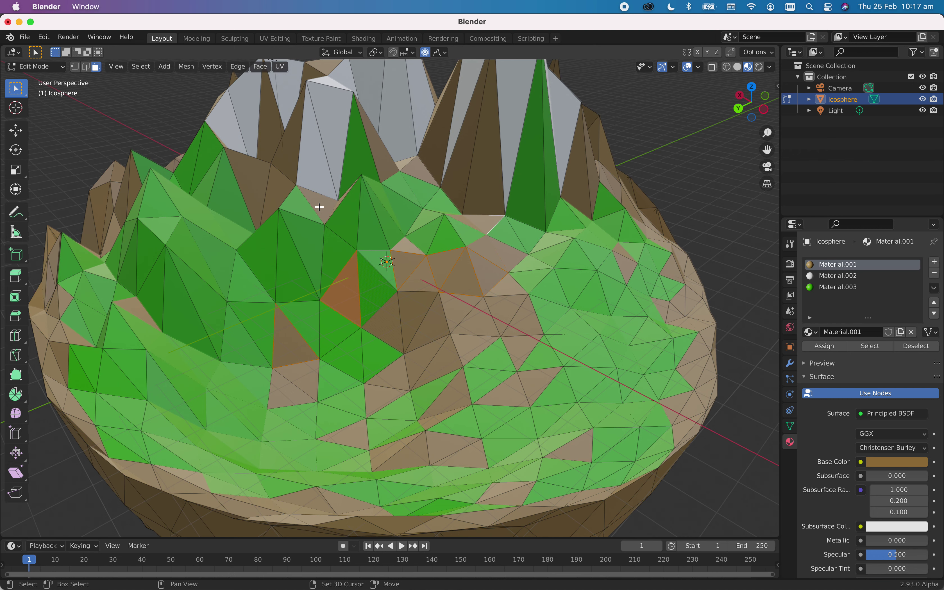
Step: Add brown faces on the ridge below the snowy peaks, on the outer rim spikes and on the front ground to the selection
{"action": "left_click", "coordinate": [257, 188], "text": "shift"}
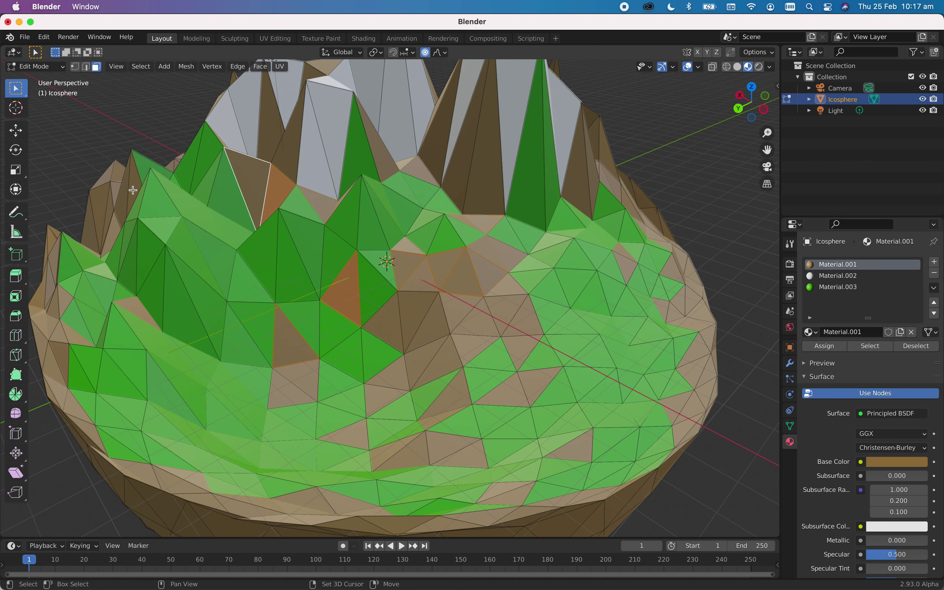
{"action": "left_click", "coordinate": [115, 234], "text": "shift"}
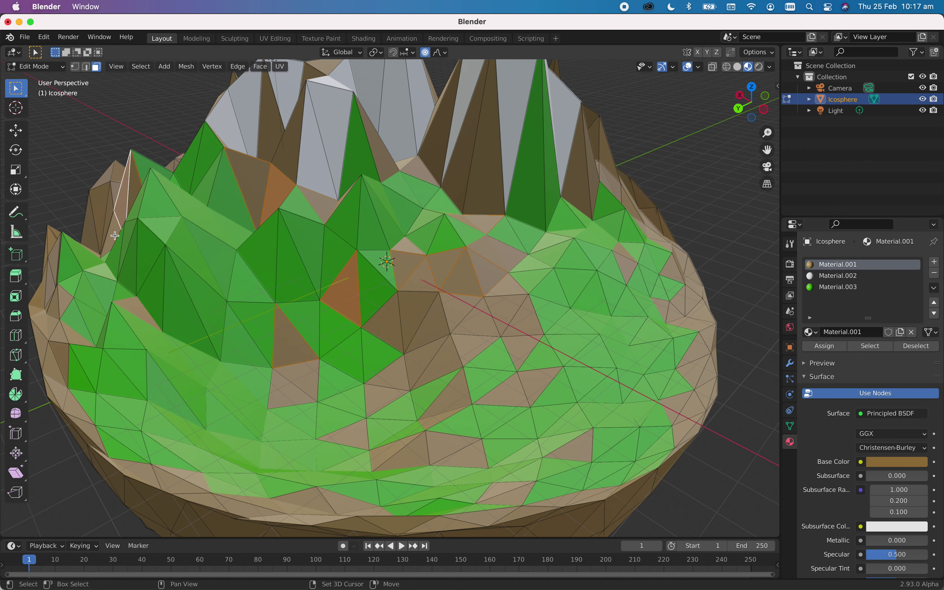
{"action": "left_click", "coordinate": [115, 237], "text": "shift"}
{"action": "left_click", "coordinate": [61, 335], "text": "shift"}
{"action": "left_click", "coordinate": [385, 454], "text": "shift"}
{"action": "left_click", "coordinate": [353, 434], "text": "shift"}
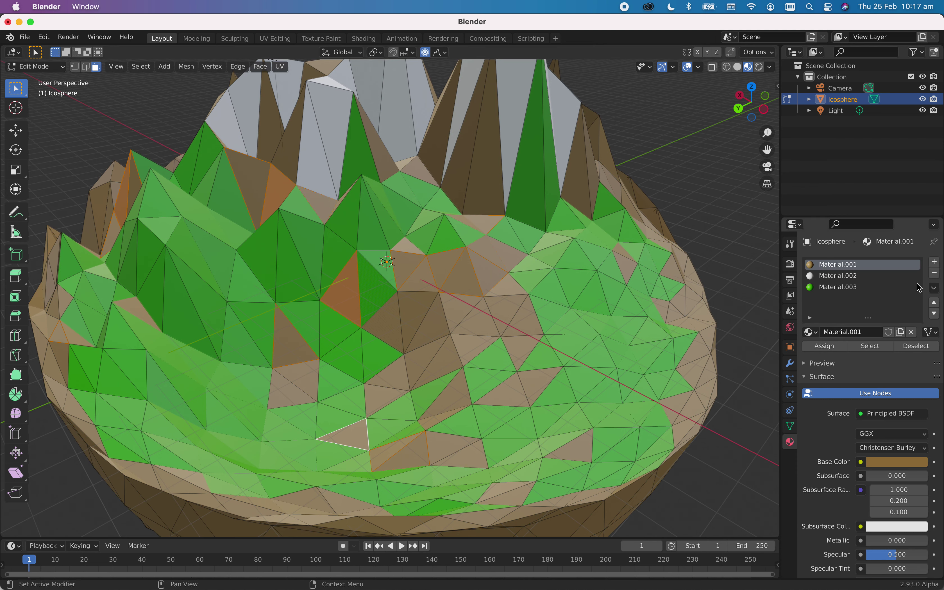
Step: Add a fourth material with a darkened green base color, hue 0.318 and saturation 0.954, and assign it to the selected faces
{"action": "left_click", "coordinate": [936, 263]}
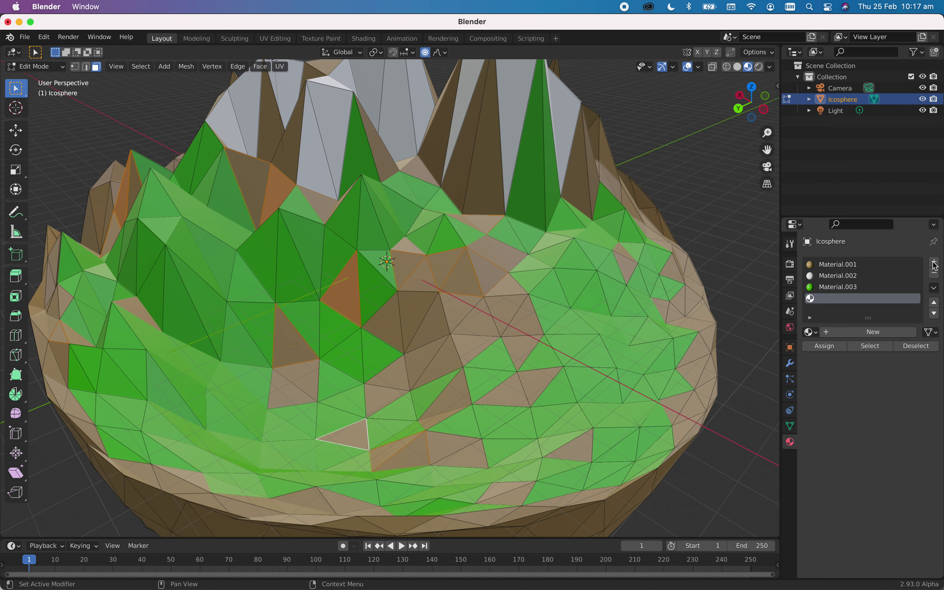
{"action": "left_click", "coordinate": [886, 334]}
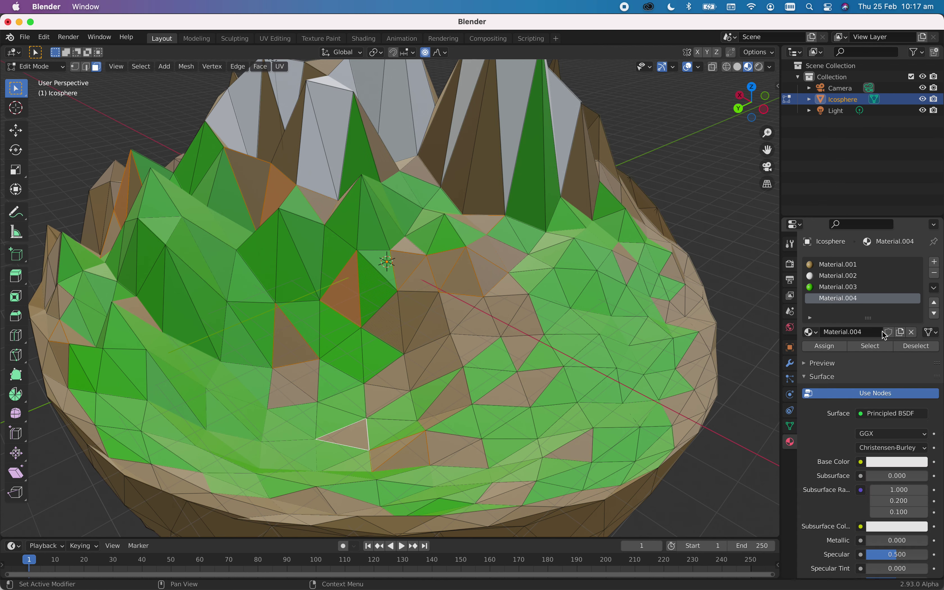
{"action": "left_click", "coordinate": [893, 463]}
{"action": "left_click_drag", "start_coordinate": [857, 345], "coordinate": [839, 332]}
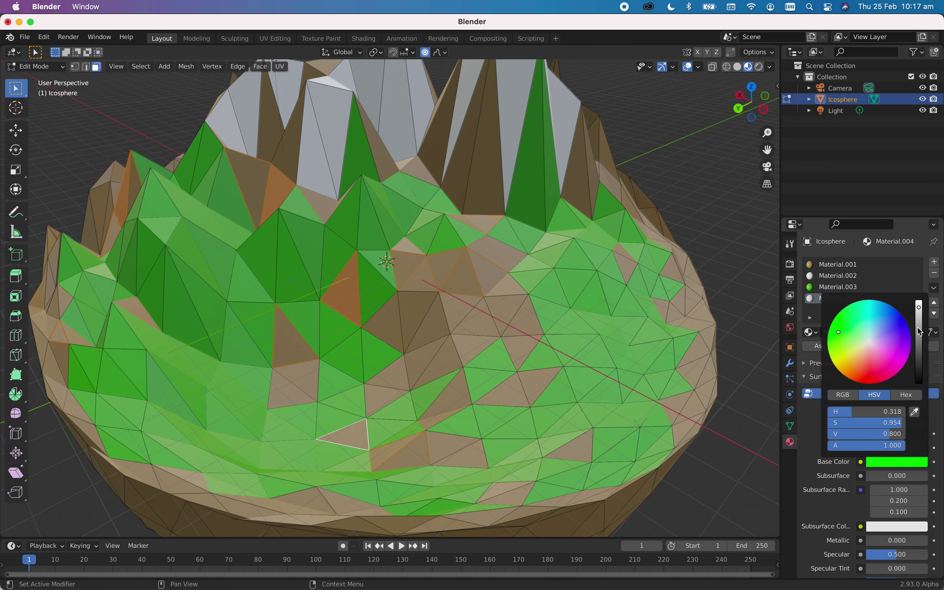
{"action": "left_click", "coordinate": [919, 328]}
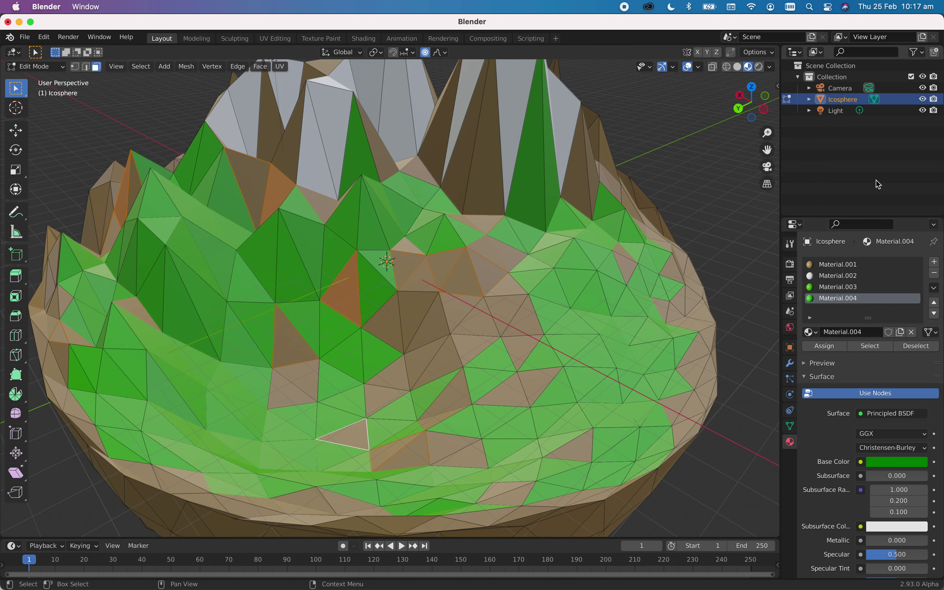
{"action": "left_click", "coordinate": [830, 347]}
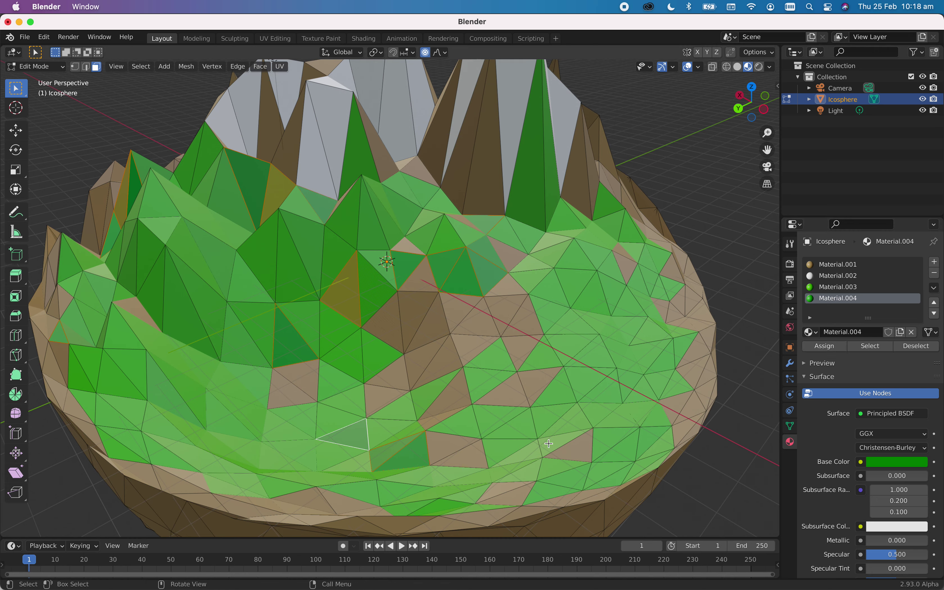
{"action": "middle_click_drag", "start_coordinate": [437, 346], "coordinate": [439, 370]}
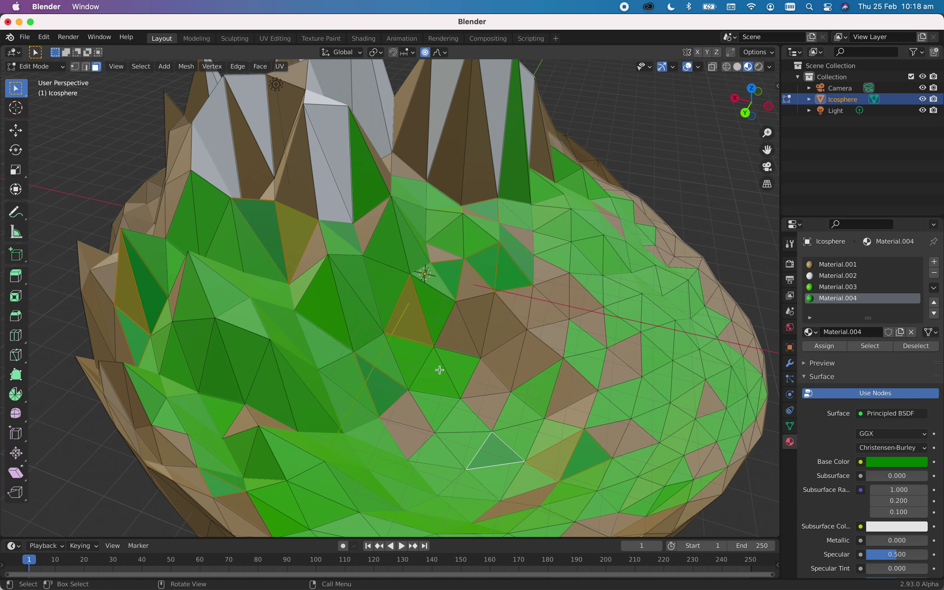
{"action": "scroll", "coordinate": [440, 370], "scroll_direction": "up", "scroll_amount": 2}
{"action": "scroll", "coordinate": [440, 370], "scroll_direction": "down", "scroll_amount": 4}
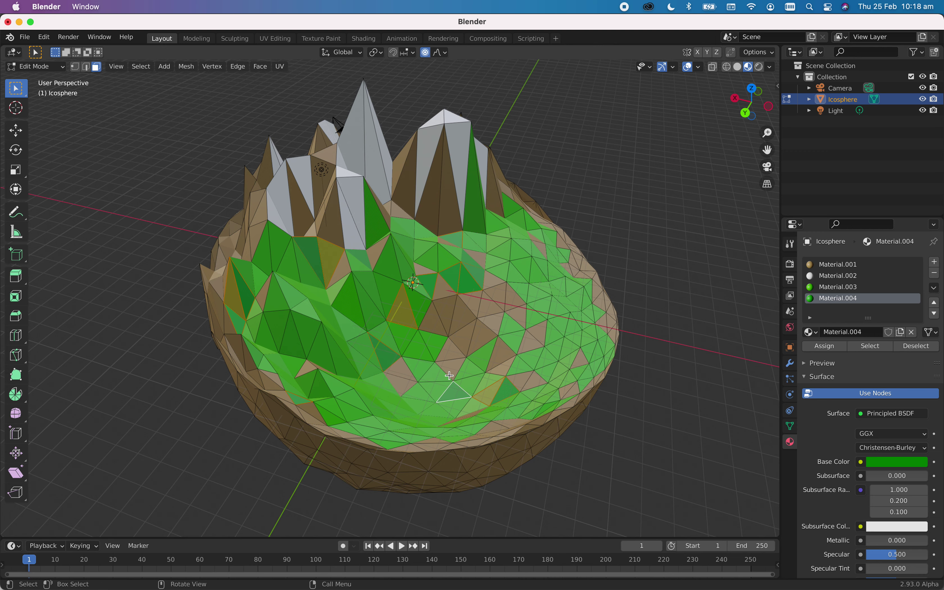
{"action": "middle_click_drag", "start_coordinate": [422, 412], "coordinate": [376, 405]}
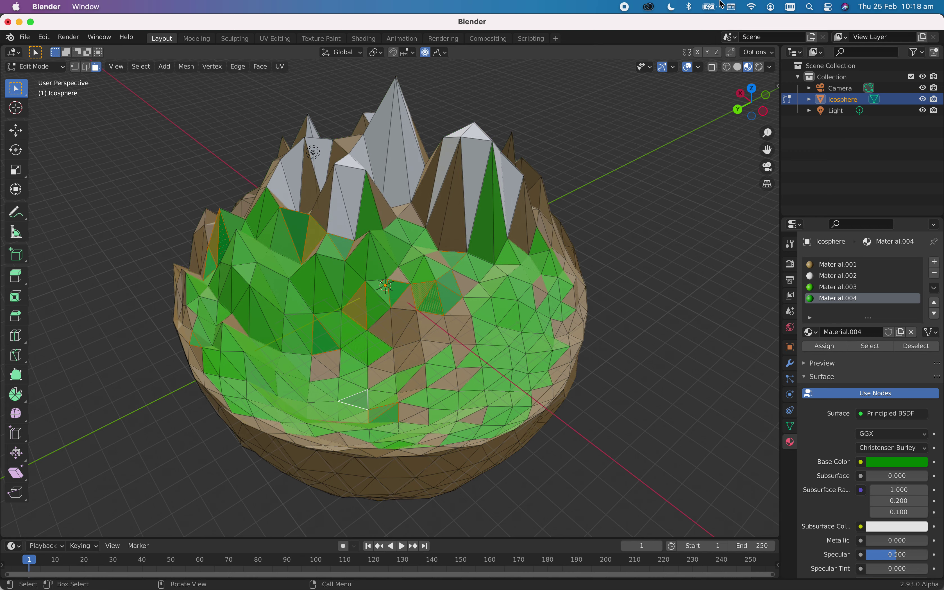